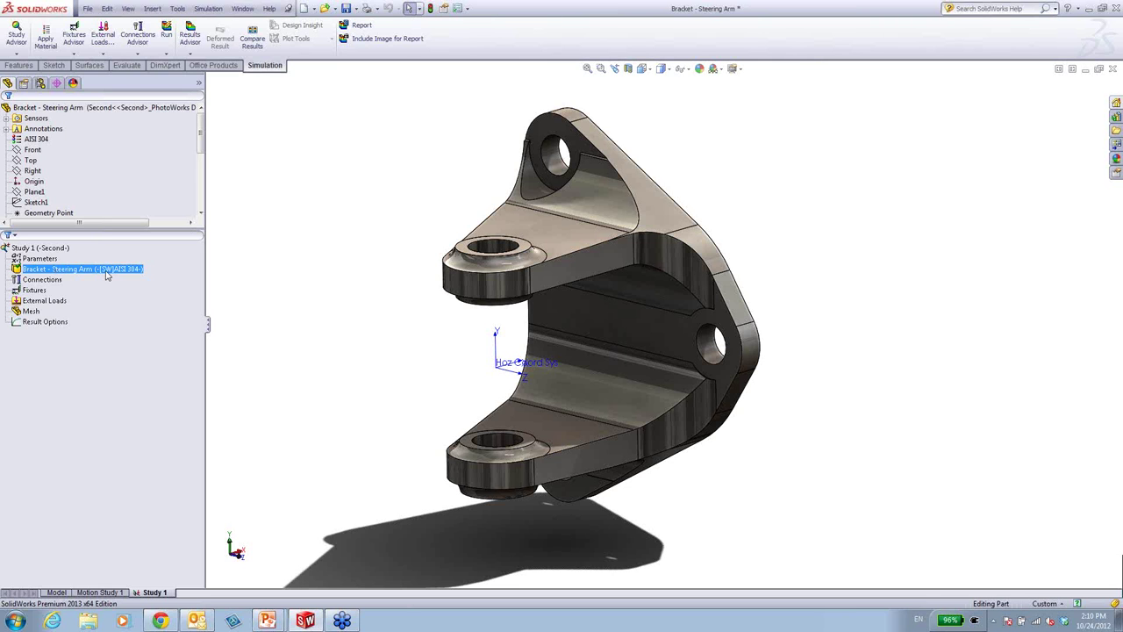
- Clear the current selection in the Study 1 graphics area
click(349, 376)
- Add a Roller/Slider fixture on the bracket's large flat back face
click(35, 289)
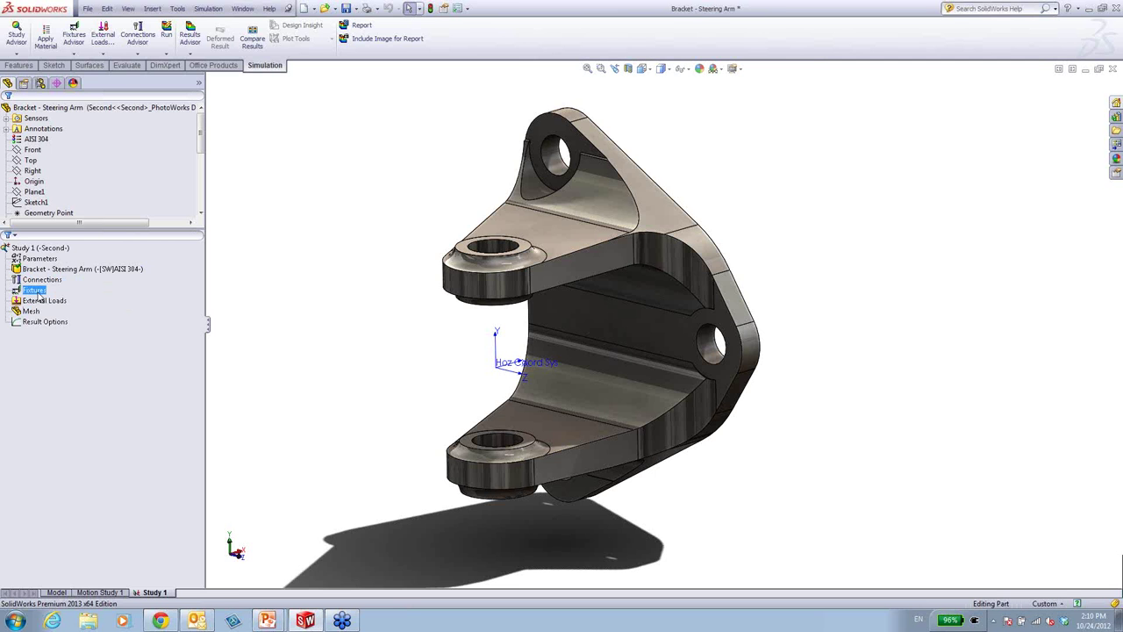
middle_drag(420, 369, 264, 334)
right_click(35, 289)
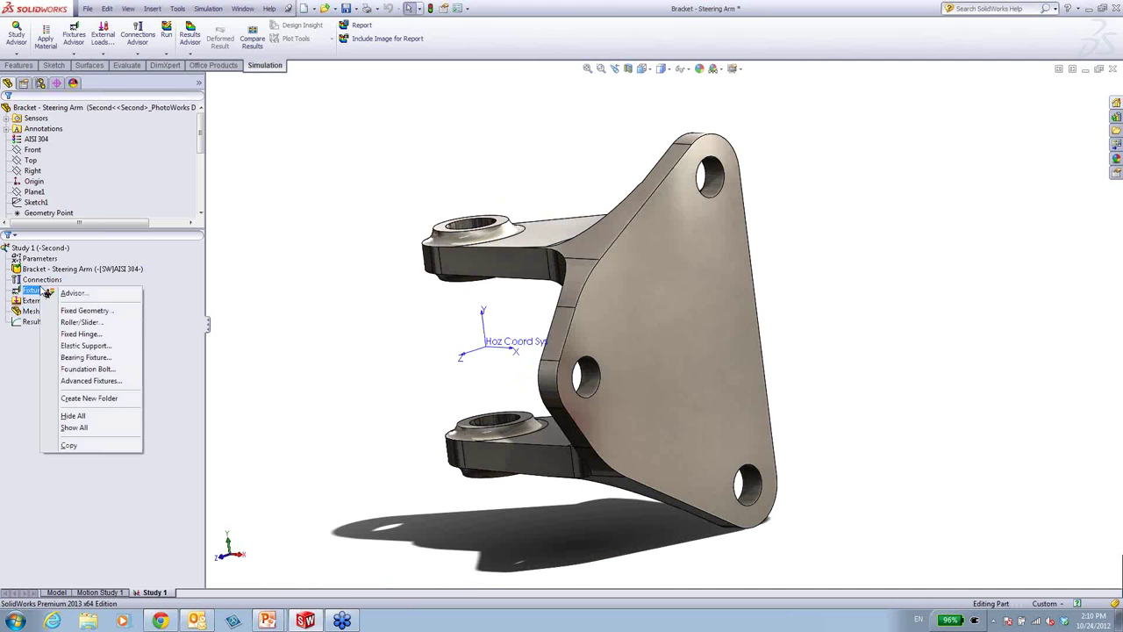
click(103, 322)
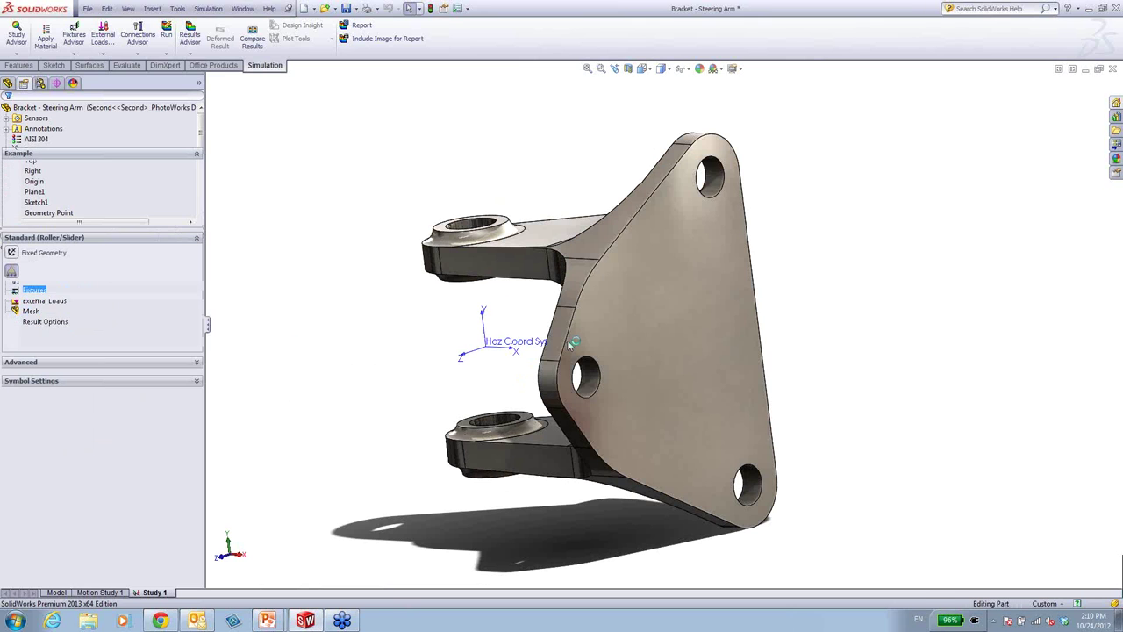
click(574, 343)
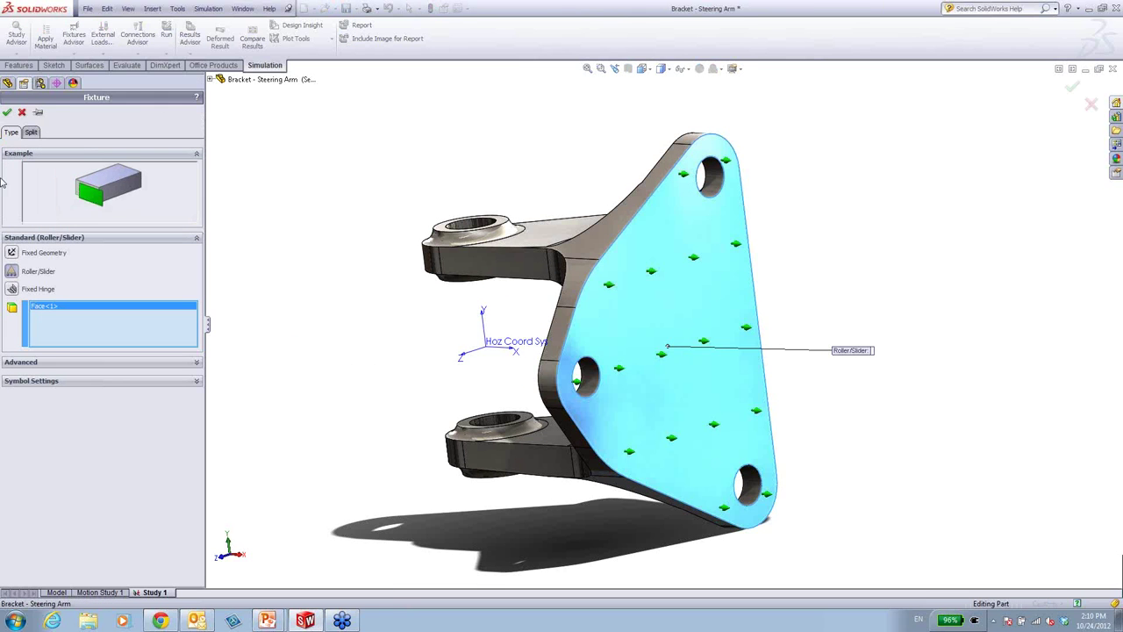
click(7, 113)
- Add a Fixed Hinge fixture on the top, middle and bottom mounting-hole faces
right_click(34, 291)
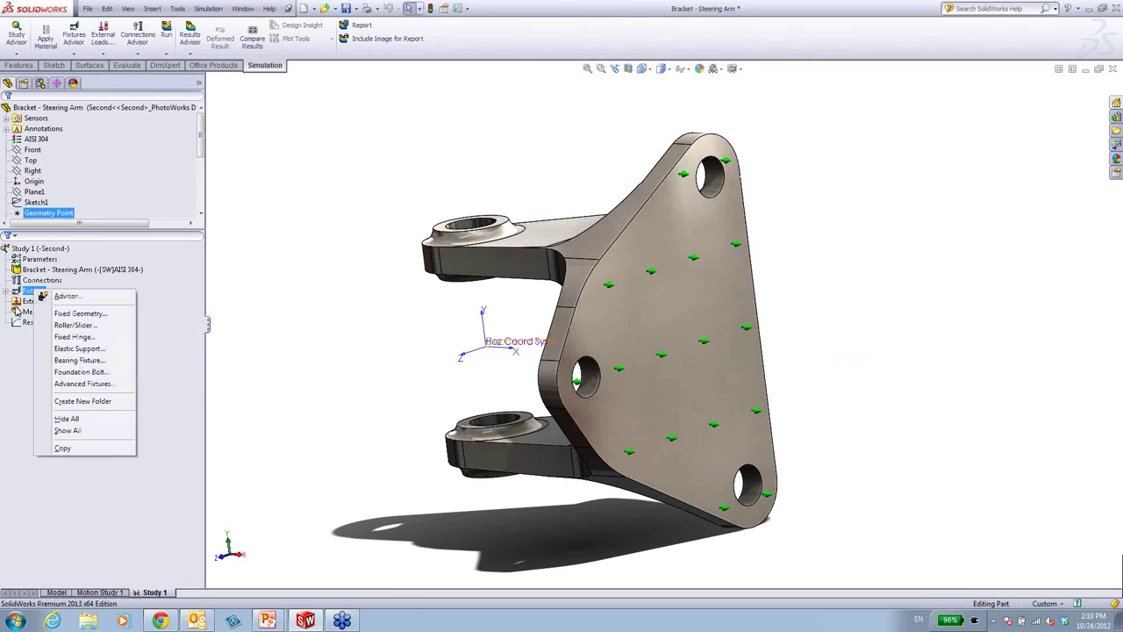
click(93, 338)
click(711, 174)
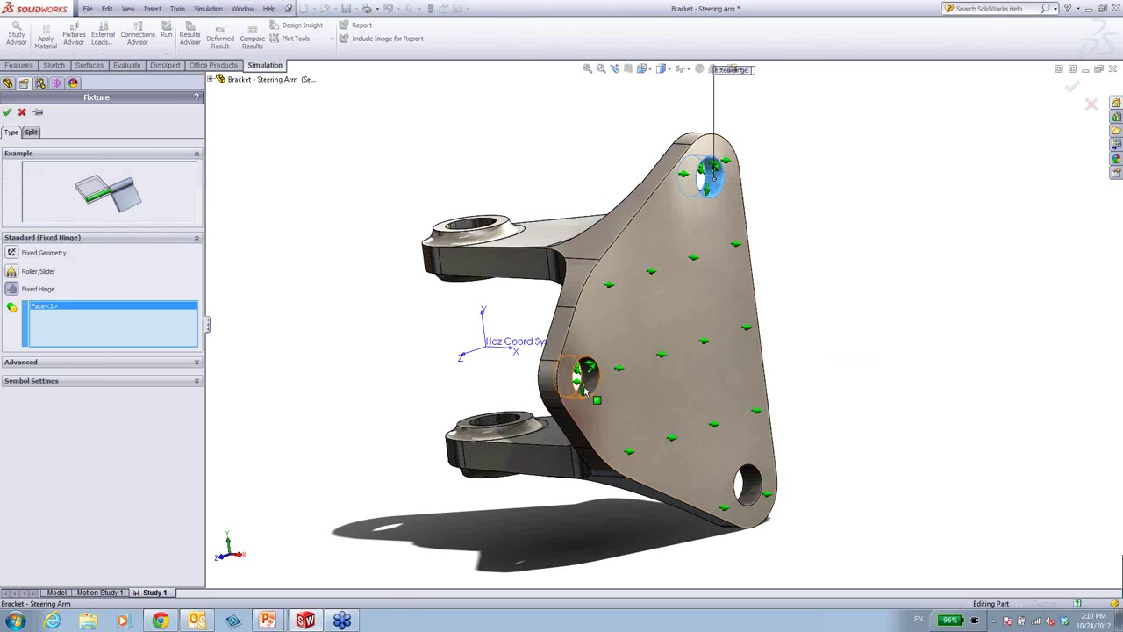
click(585, 384)
click(747, 483)
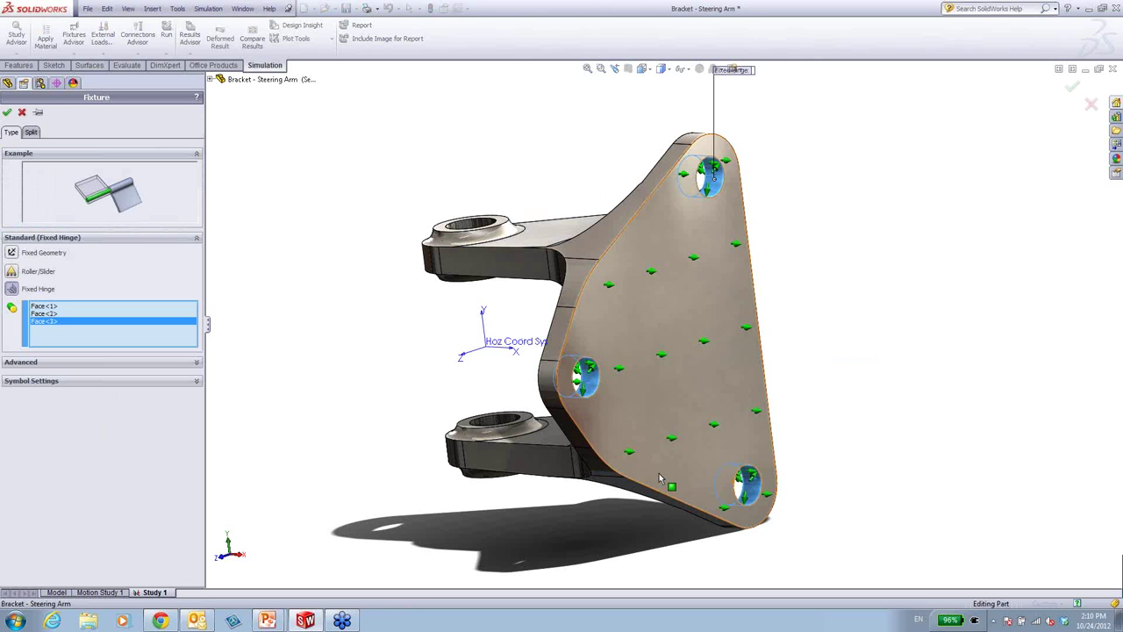
key(Return)
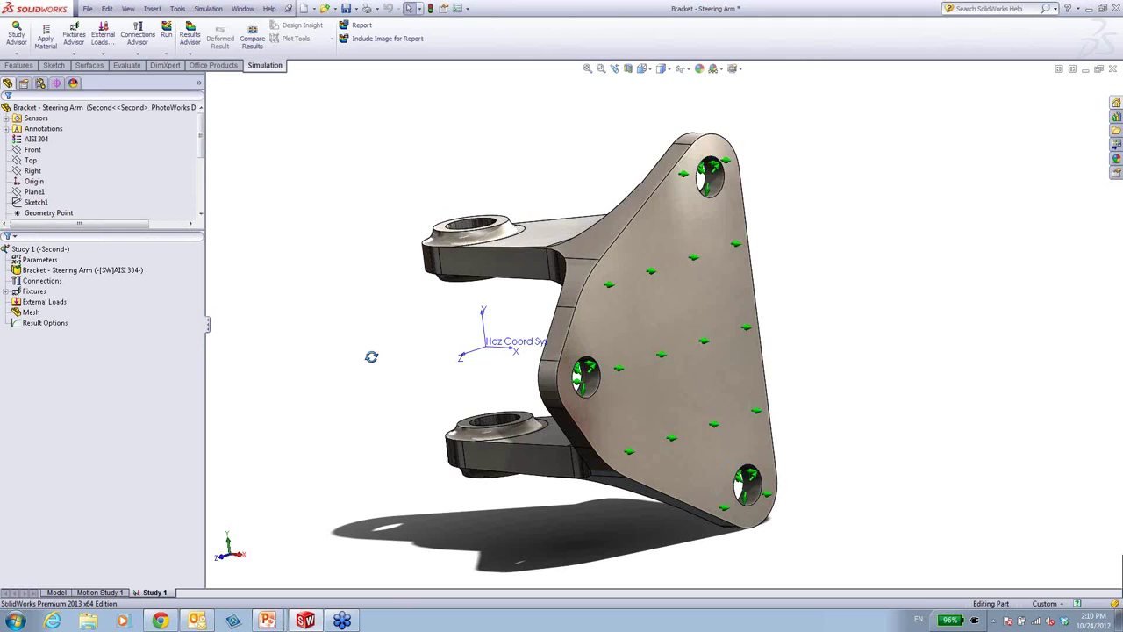
mouse_move(371, 357)
middle_down()
mouse_move(459, 341)
mouse_move(359, 371)
middle_up()
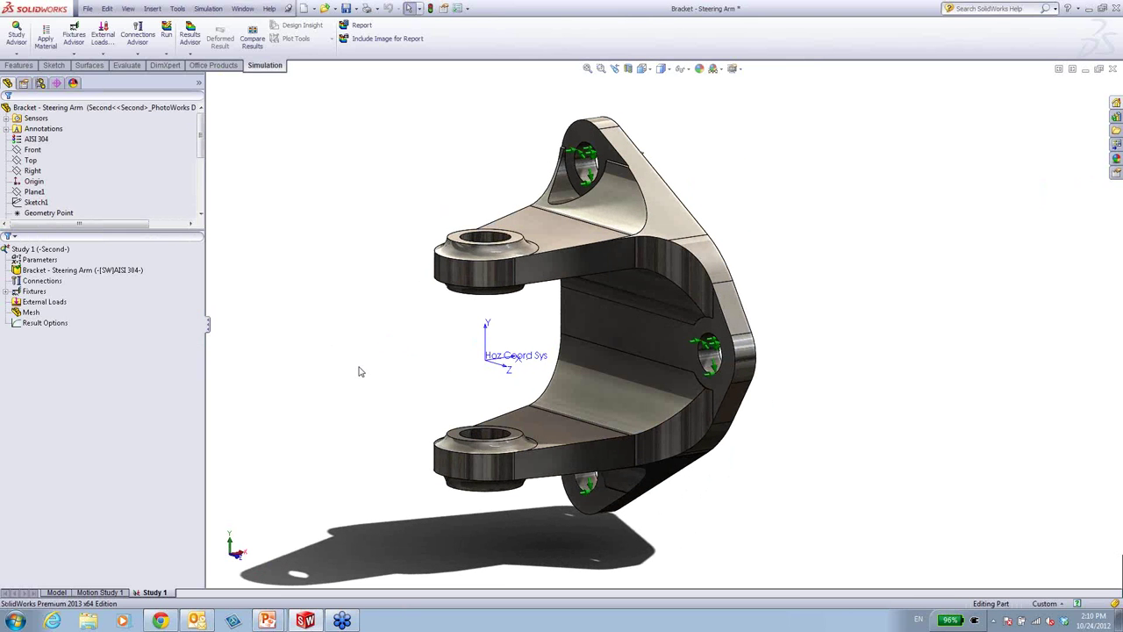
- Start a Remote Load/Mass referenced to the user-defined Hoz Coord Sys
click(488, 240)
ctrl+click(483, 438)
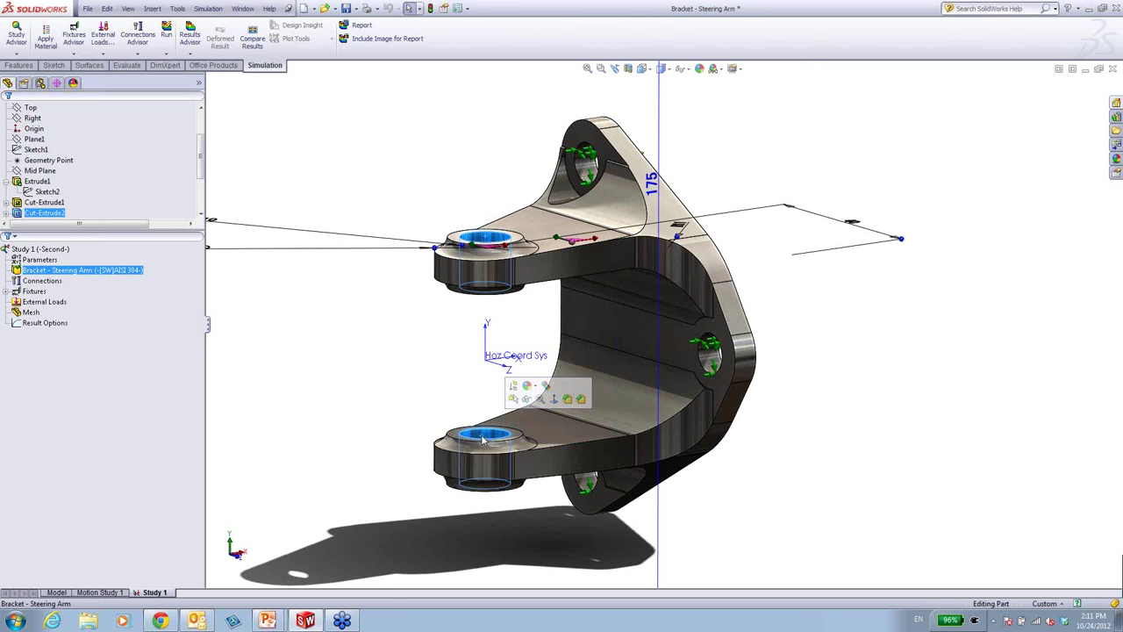
click(321, 359)
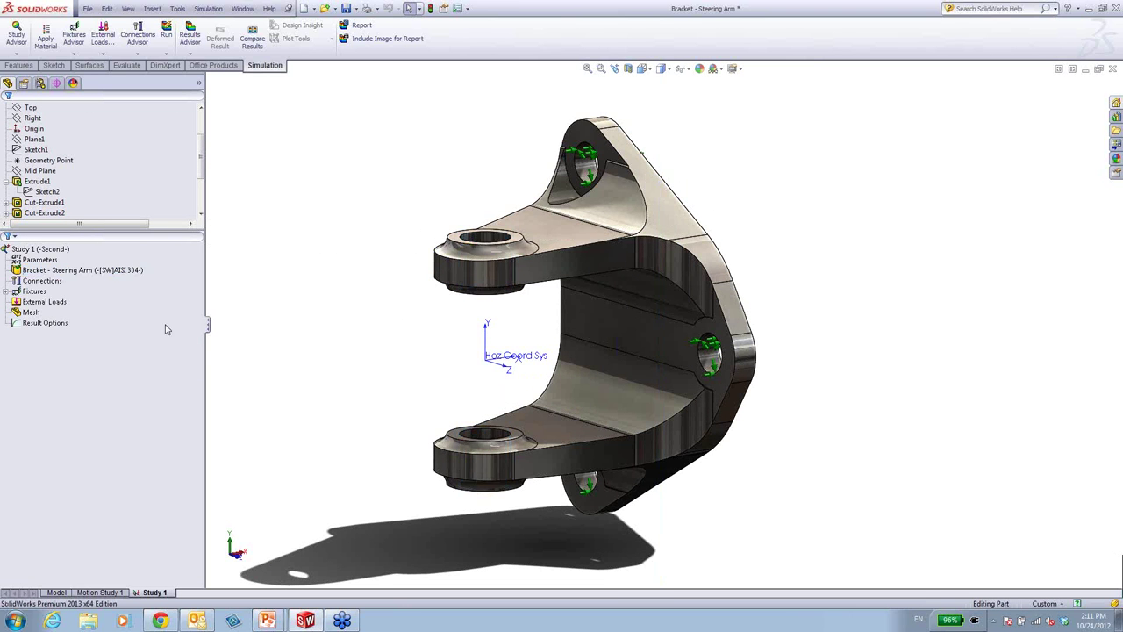
click(32, 304)
right_click(34, 303)
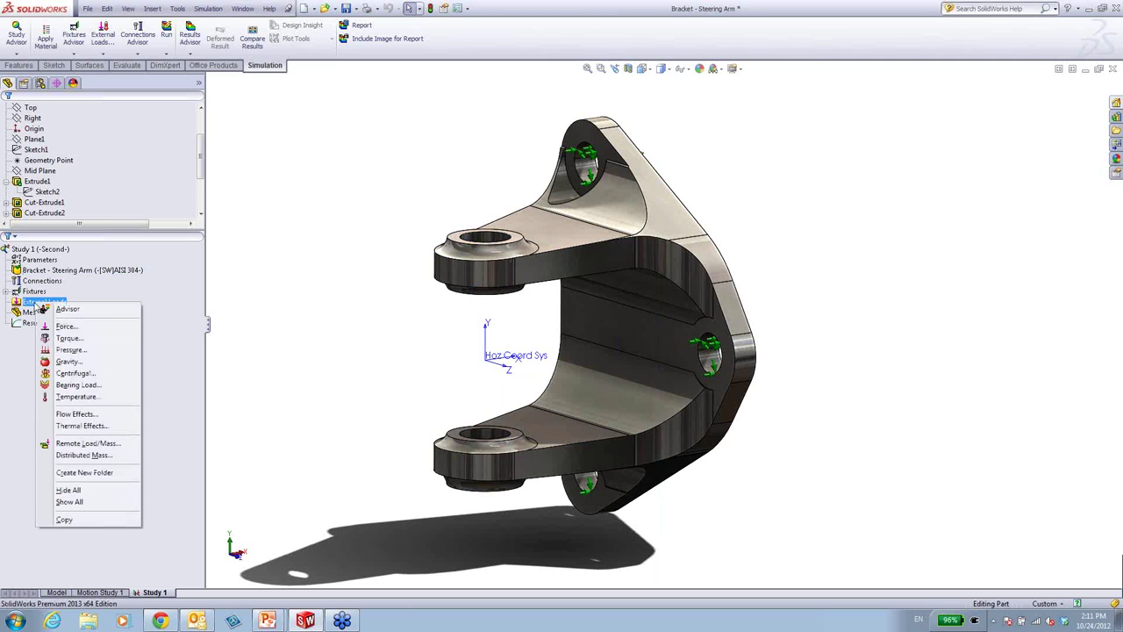
click(97, 445)
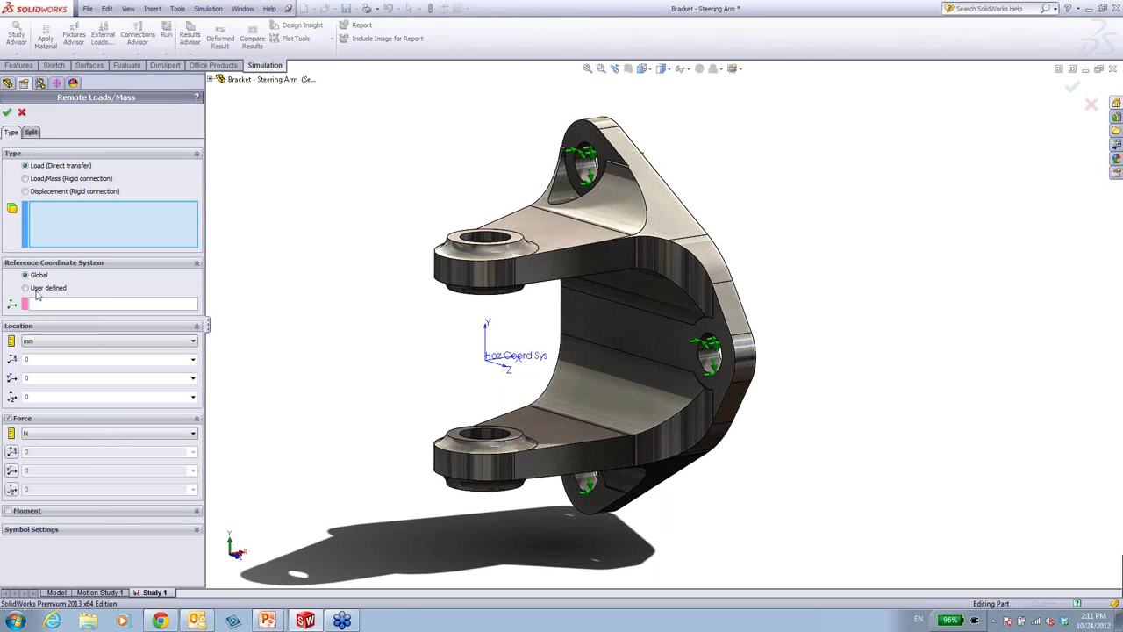
click(50, 308)
click(497, 360)
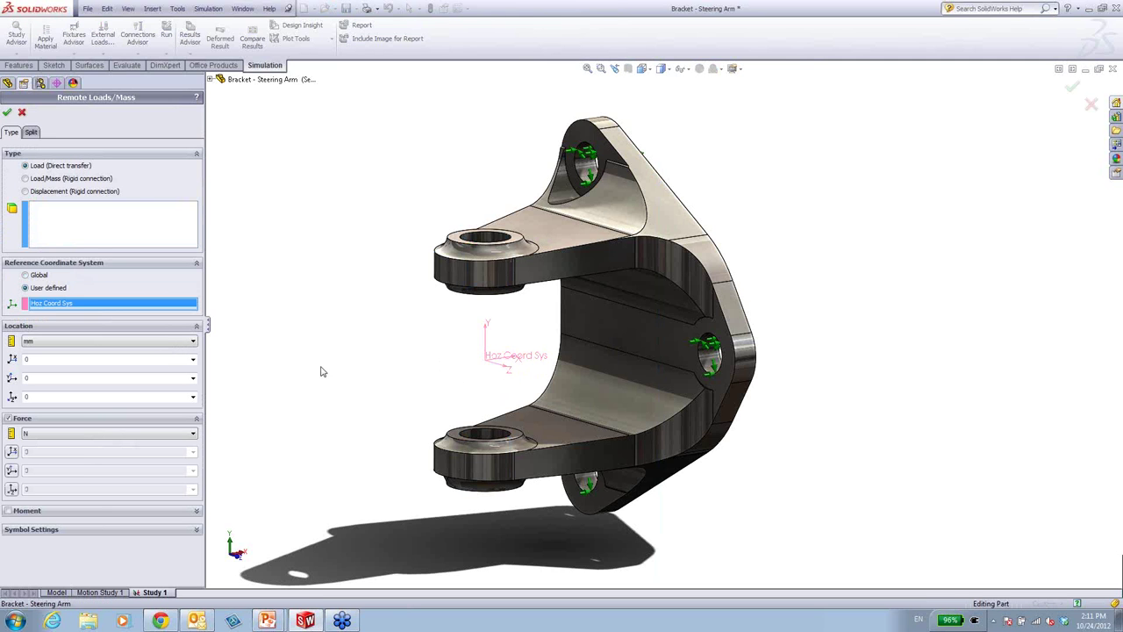
- Apply it as a rigid-connection 5000 N Z force on both boss bore faces
click(81, 216)
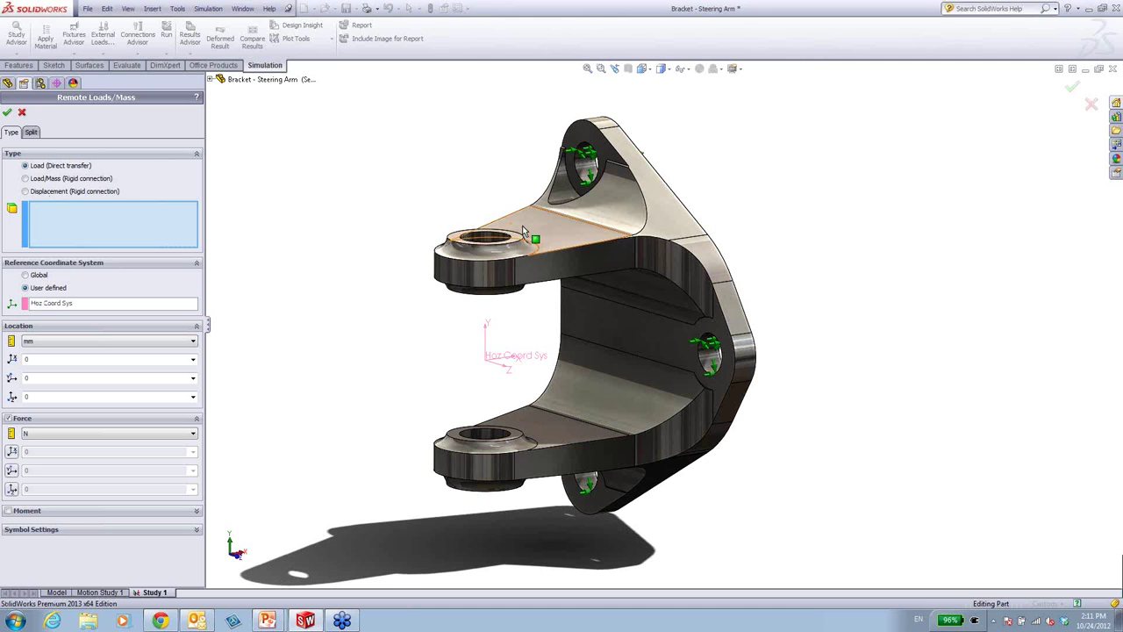
click(482, 244)
click(486, 436)
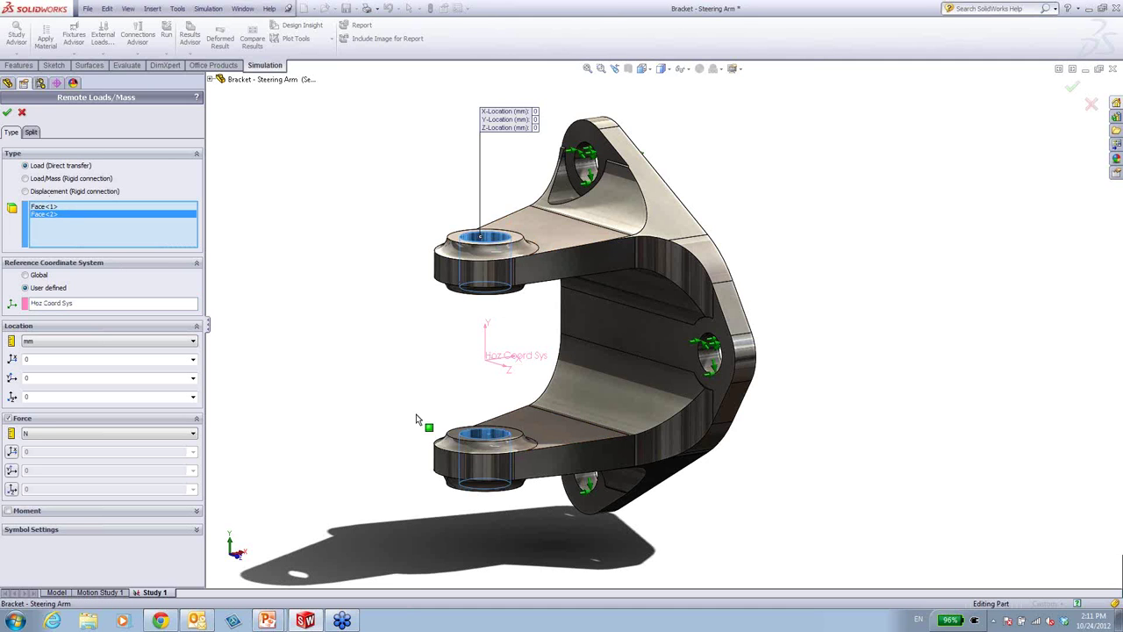
click(48, 179)
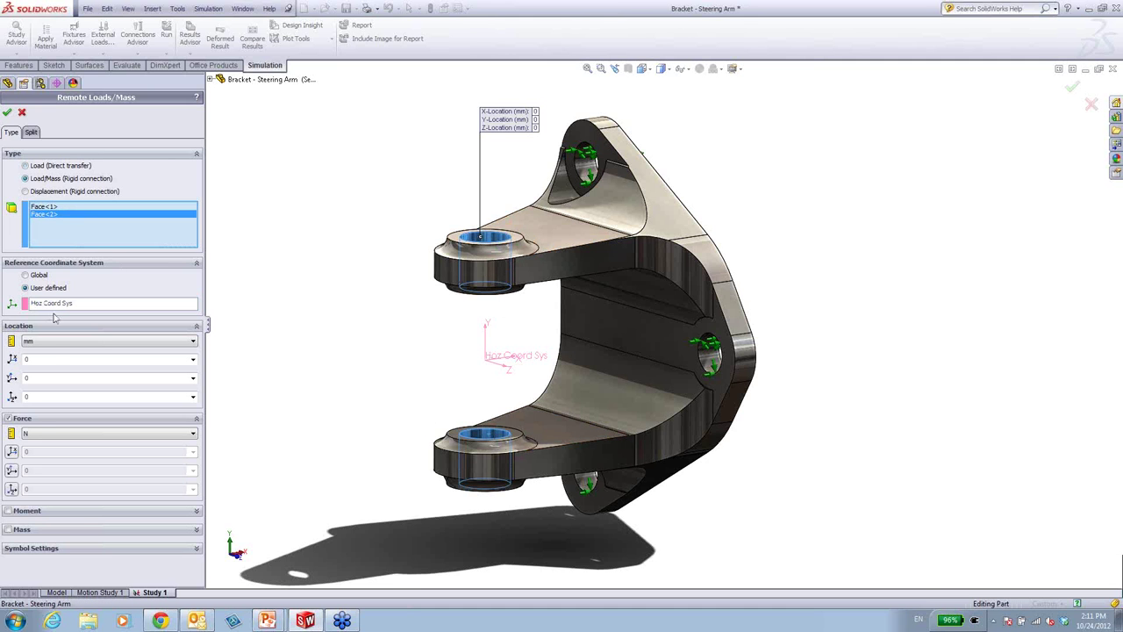
click(11, 489)
text(5)
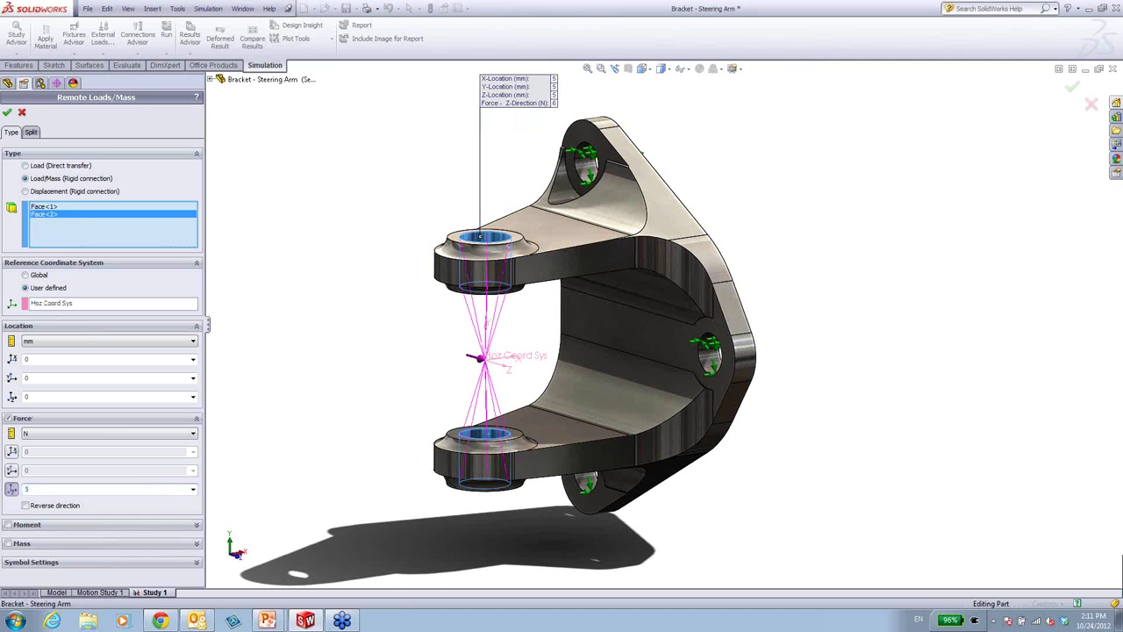
text(000)
click(7, 112)
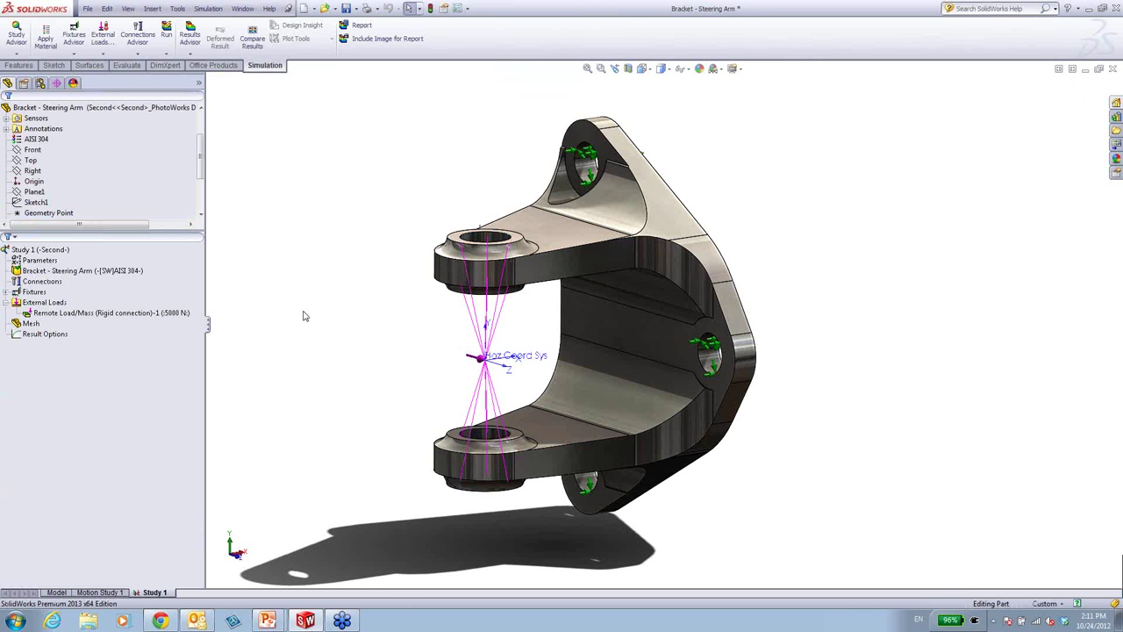
- Run static Study 1 and hide the external load symbols
right_click(41, 252)
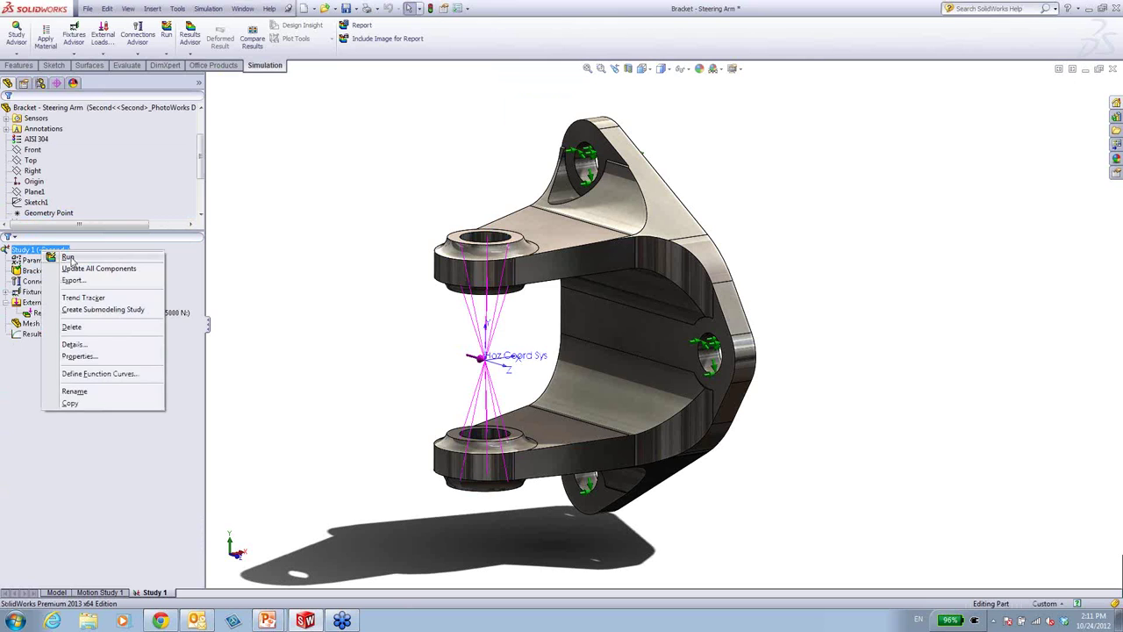
click(76, 259)
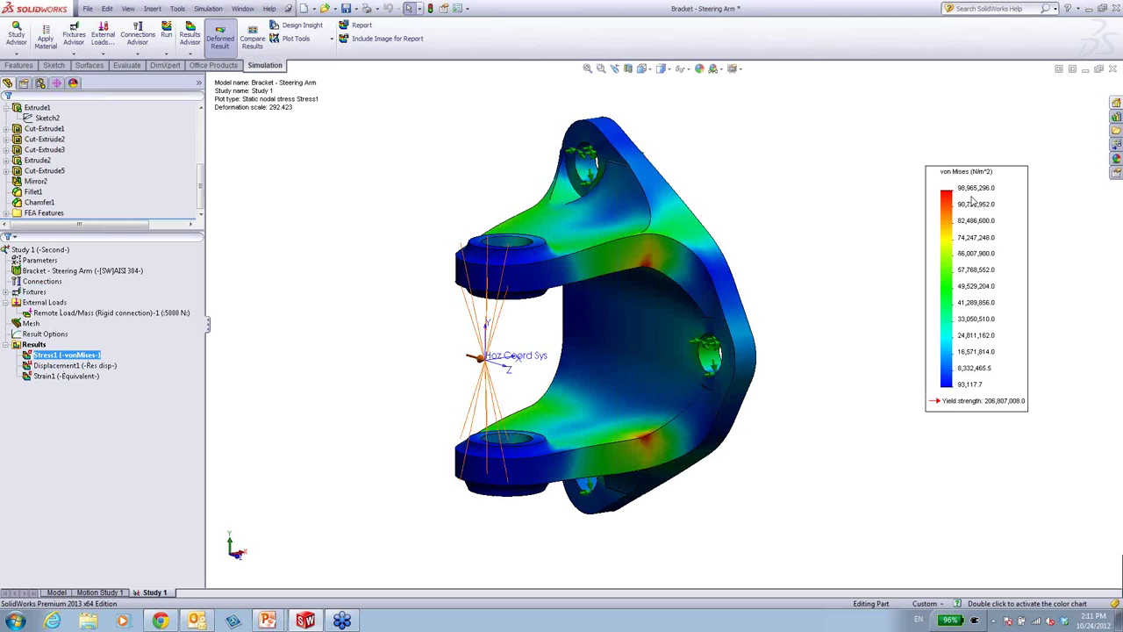
click(49, 303)
right_click(55, 307)
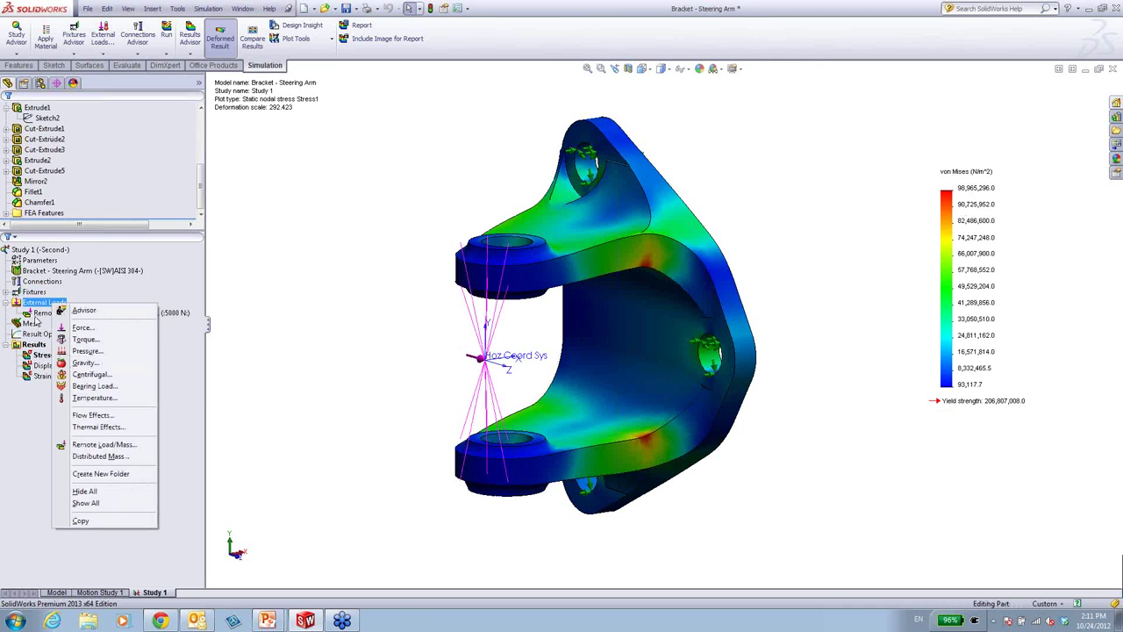
click(86, 494)
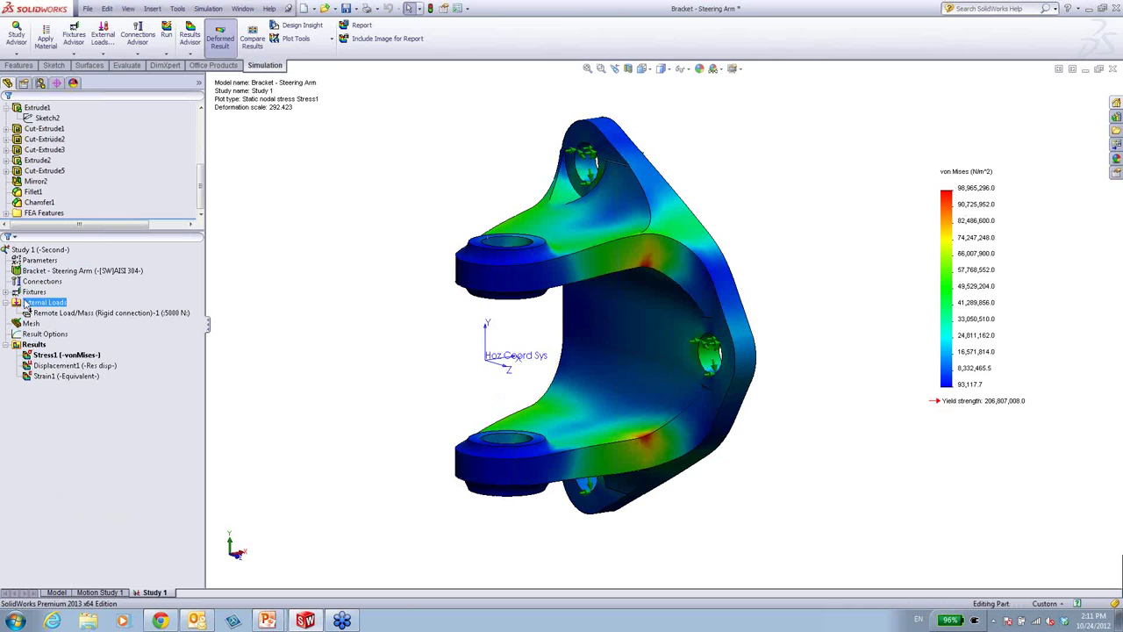
- Hide all fixture symbols and display the Displacement1 plot
click(33, 291)
right_click(36, 292)
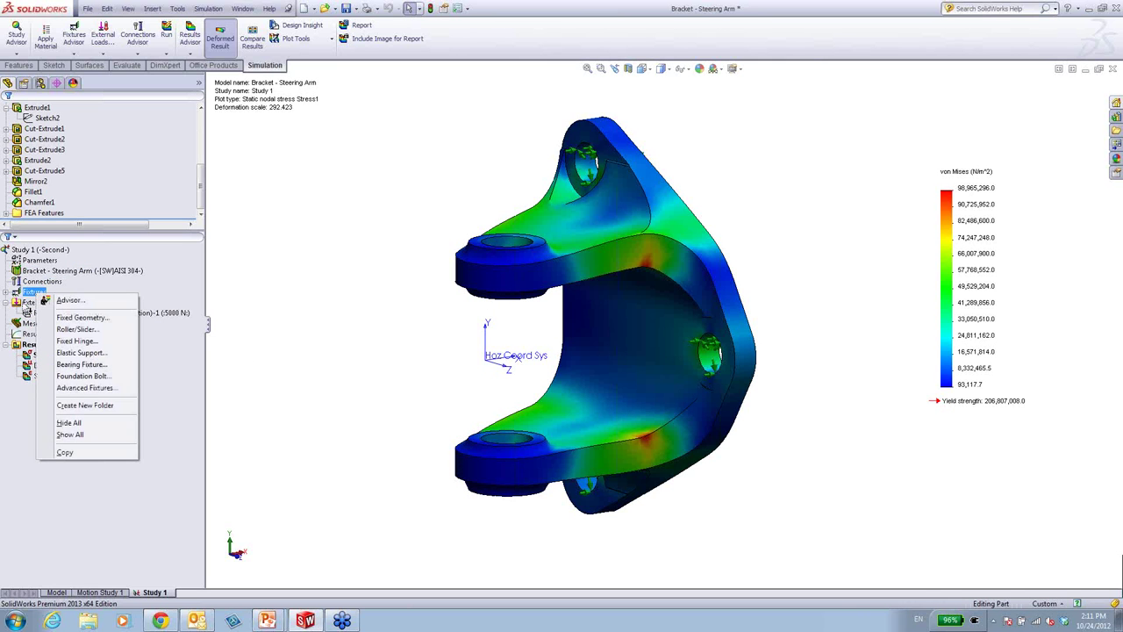
click(68, 423)
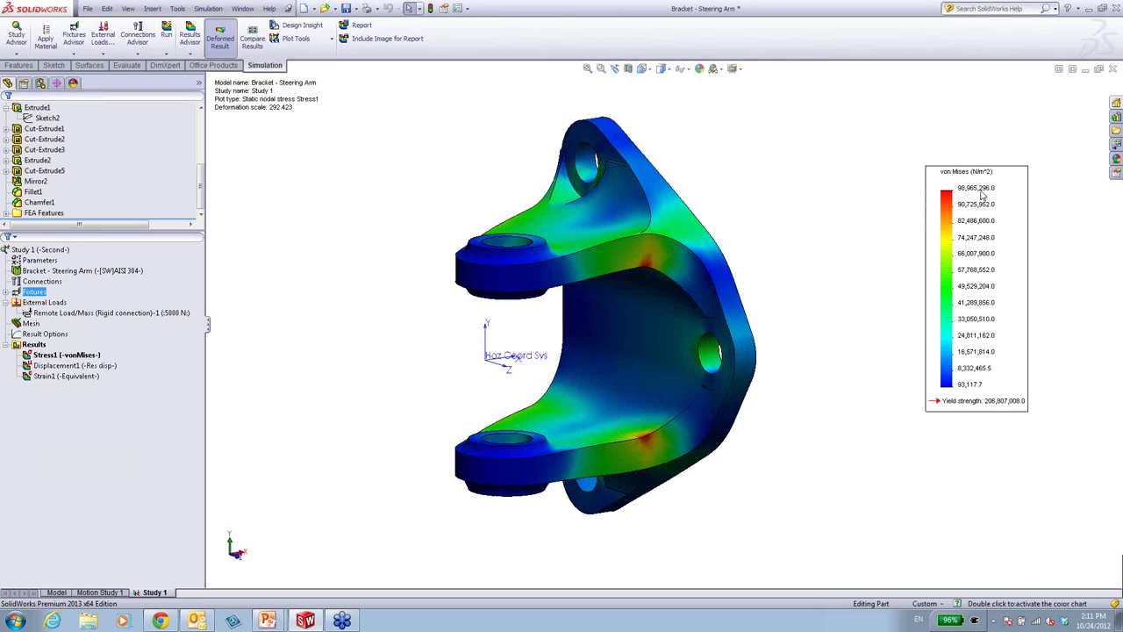
double_click(74, 366)
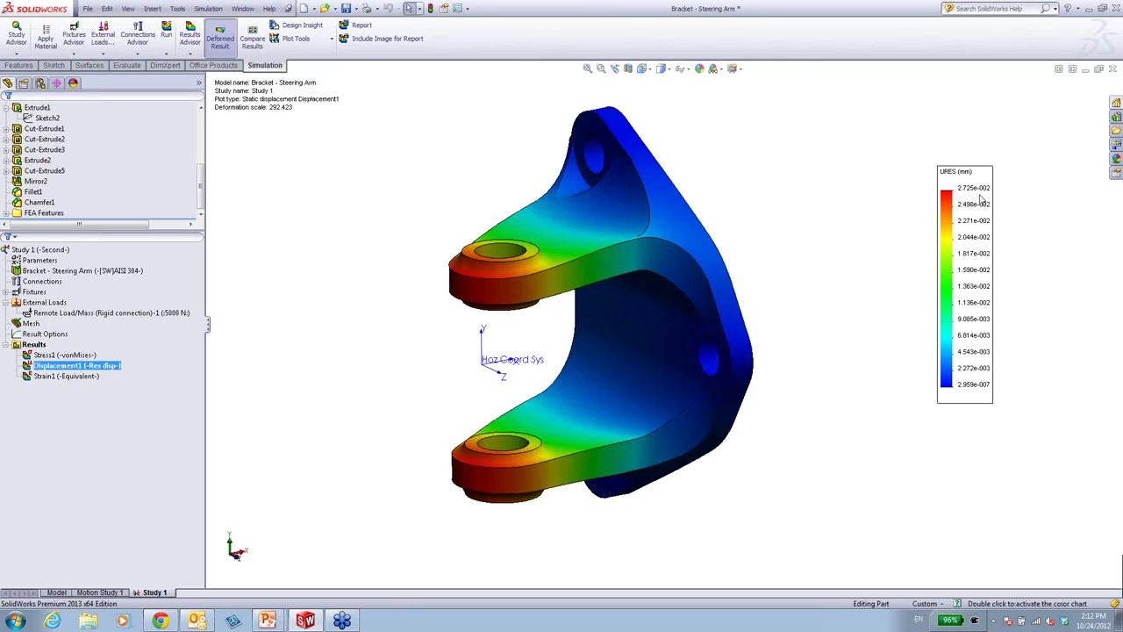
- Add a default Factor of Safety plot (minimum FOS 2.1), then begin a new study
right_click(40, 344)
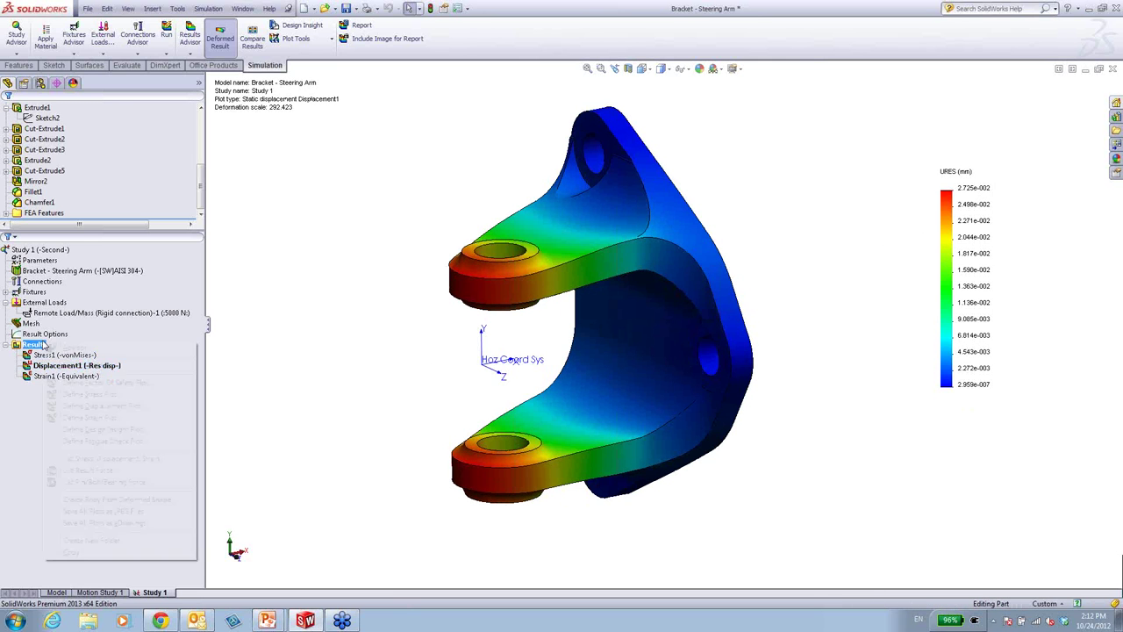
click(103, 386)
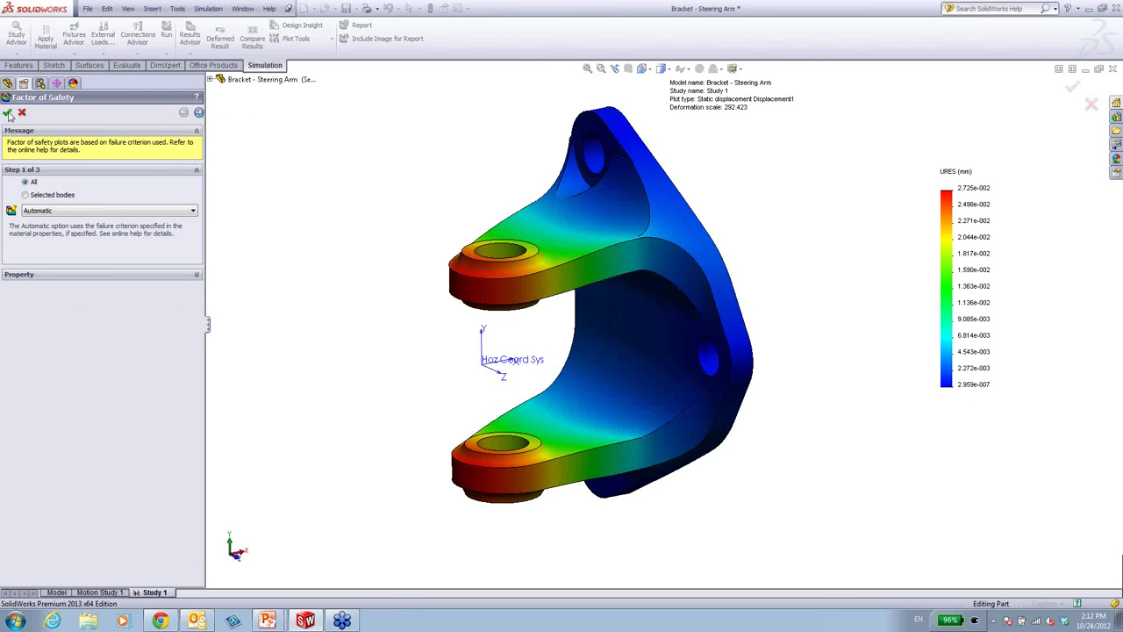
click(8, 113)
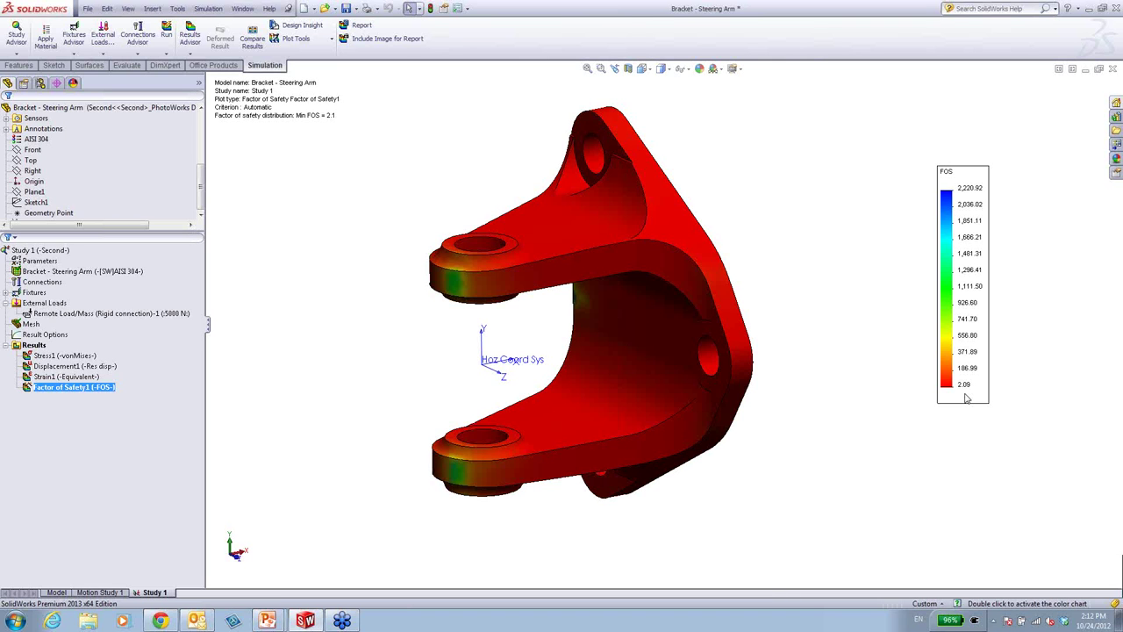
click(16, 55)
click(61, 78)
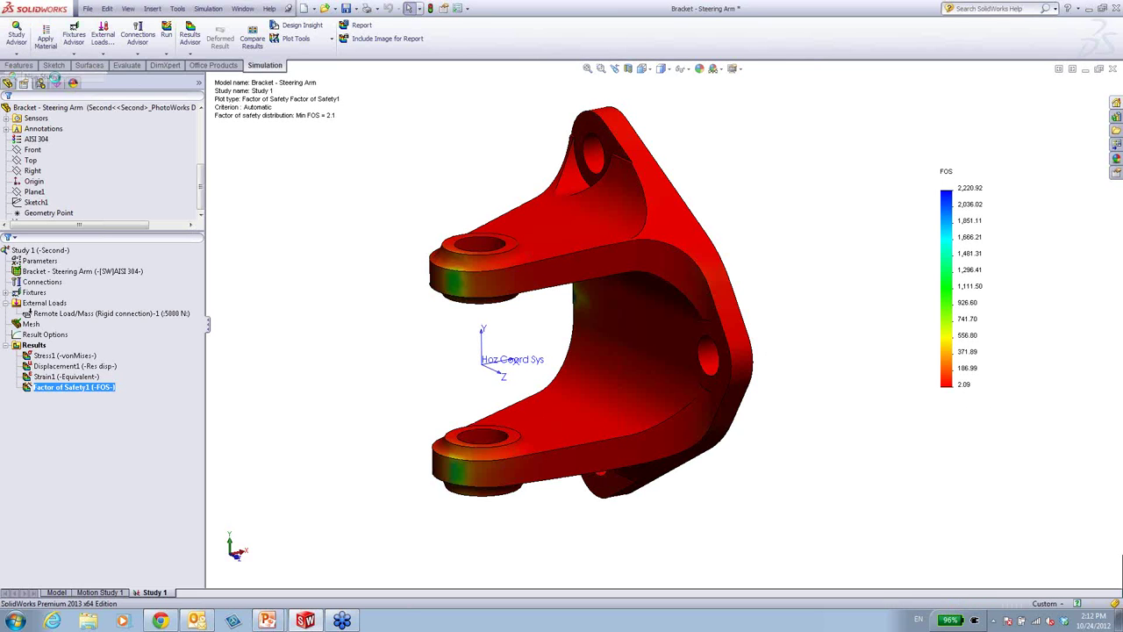
- Create fatigue Study 2 with a fully reversed 1000000-cycle loading event
click(12, 312)
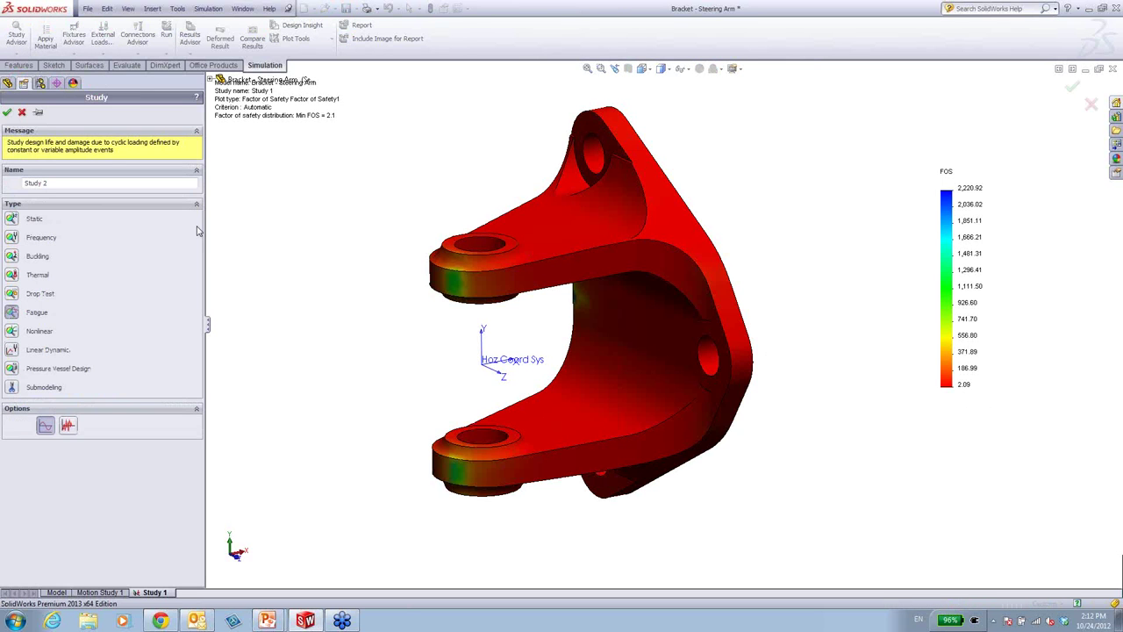
click(7, 112)
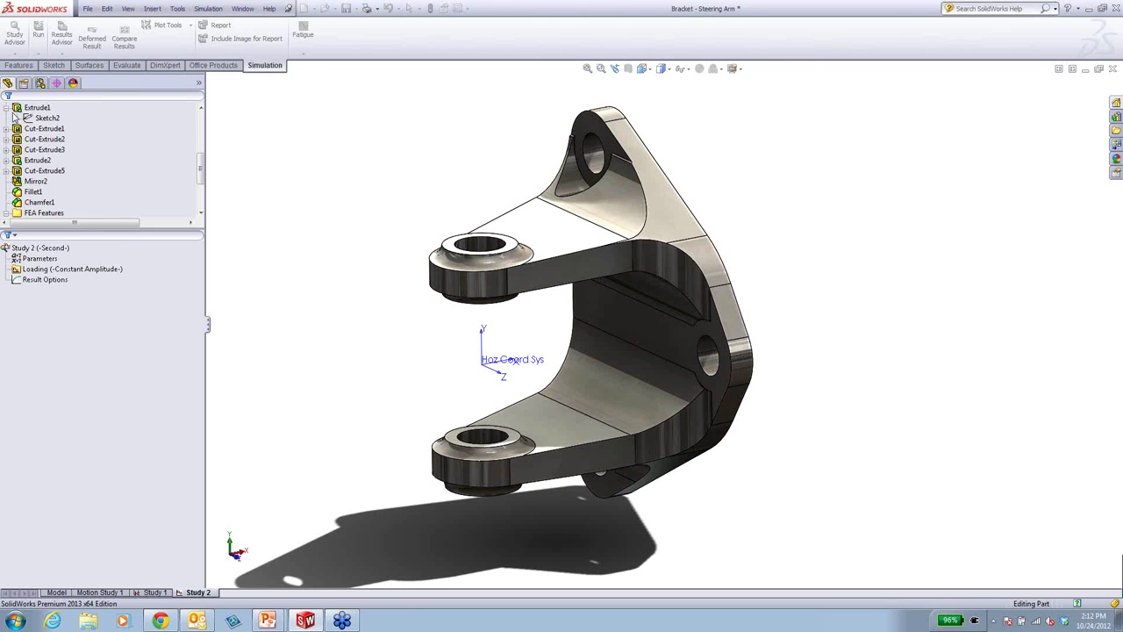
click(50, 270)
right_click(49, 272)
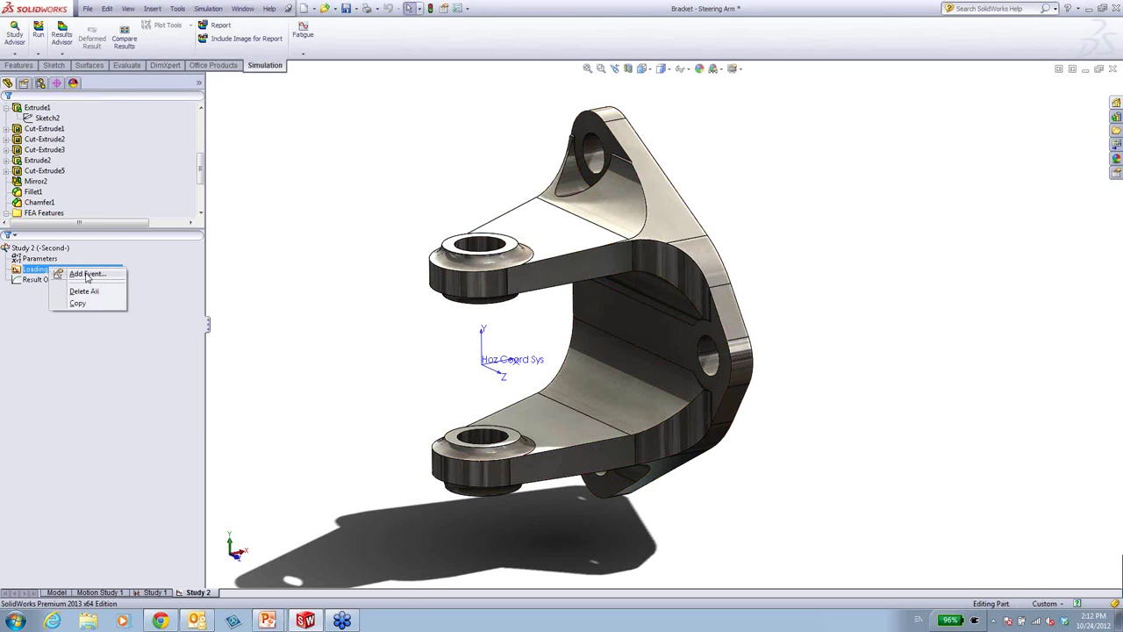
click(86, 273)
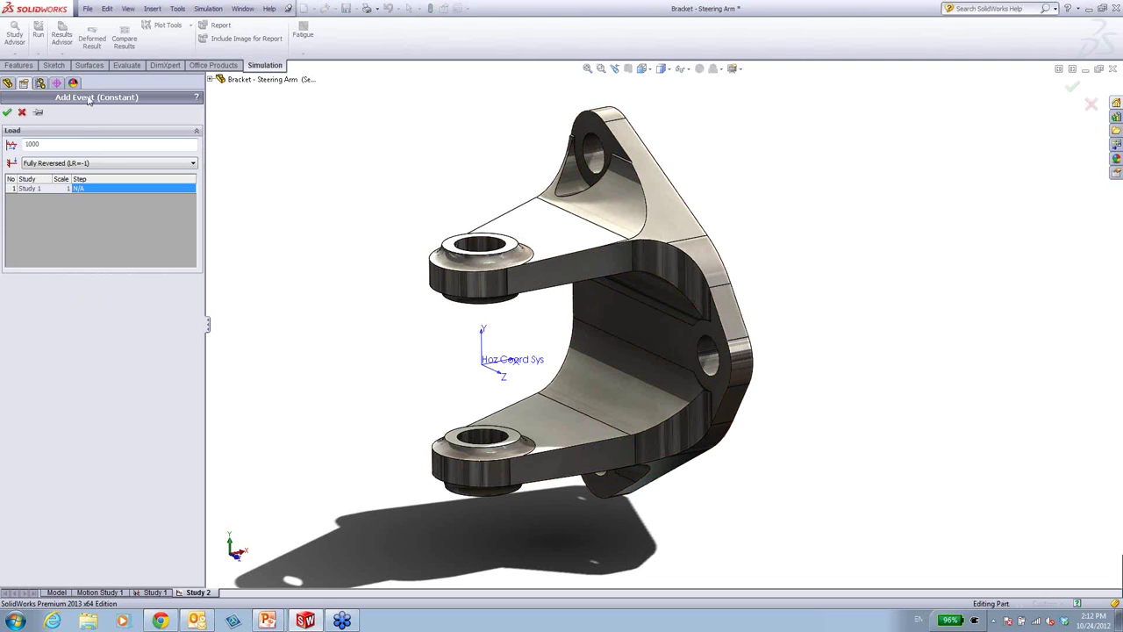
click(88, 147)
text(000)
click(119, 166)
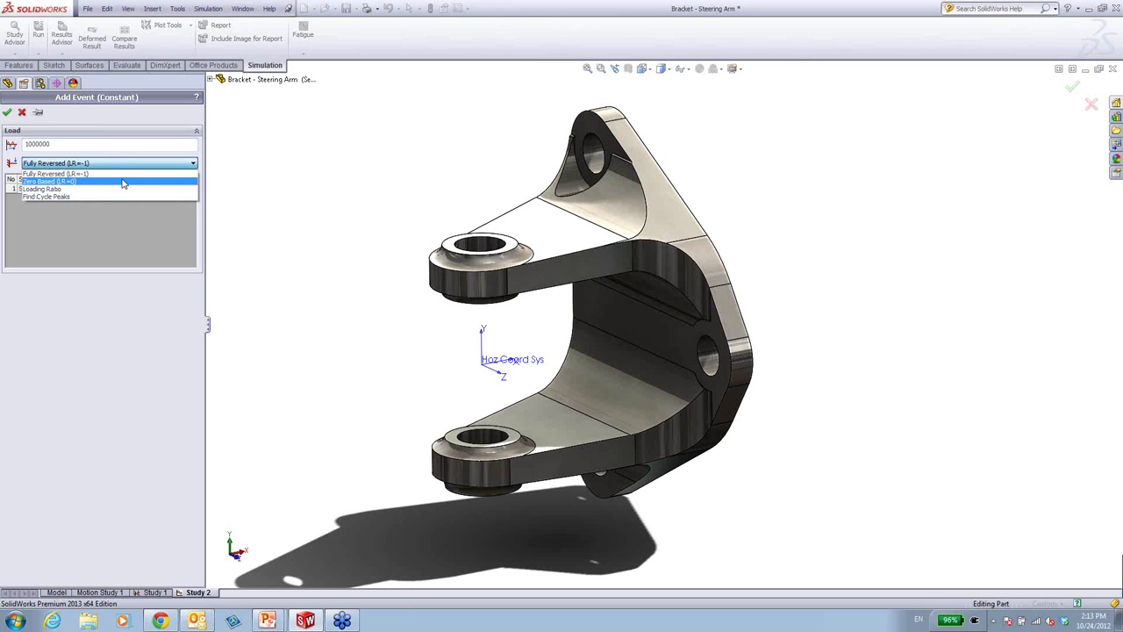
click(121, 175)
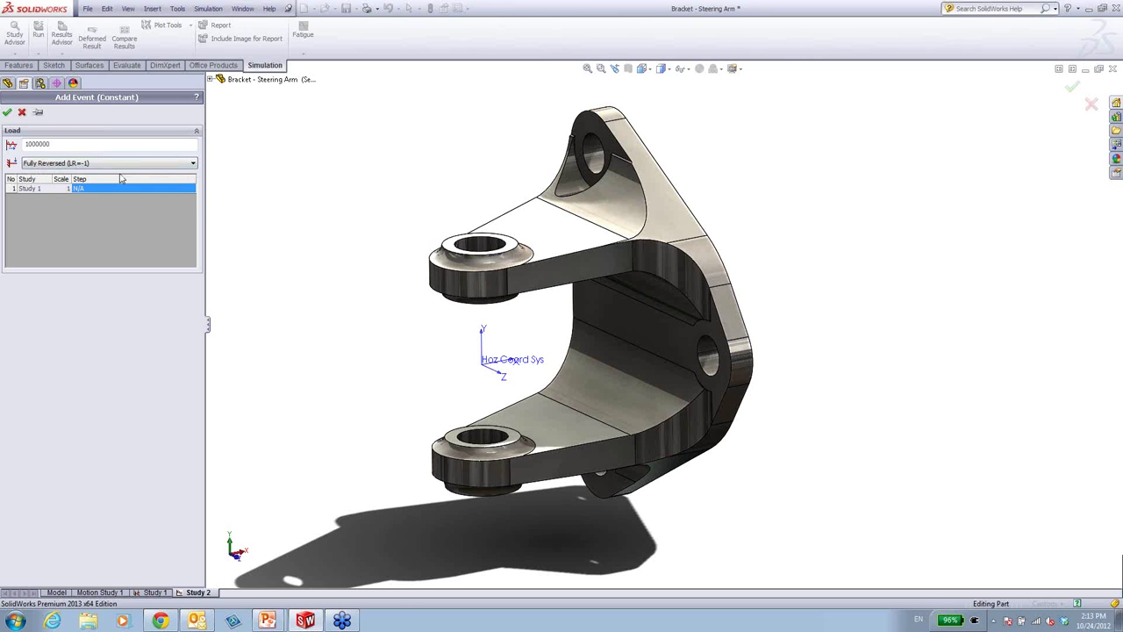
click(8, 113)
- Derive the bracket's S-N curve from elastic modulus using ASME Carbon Steel curves
right_click(79, 272)
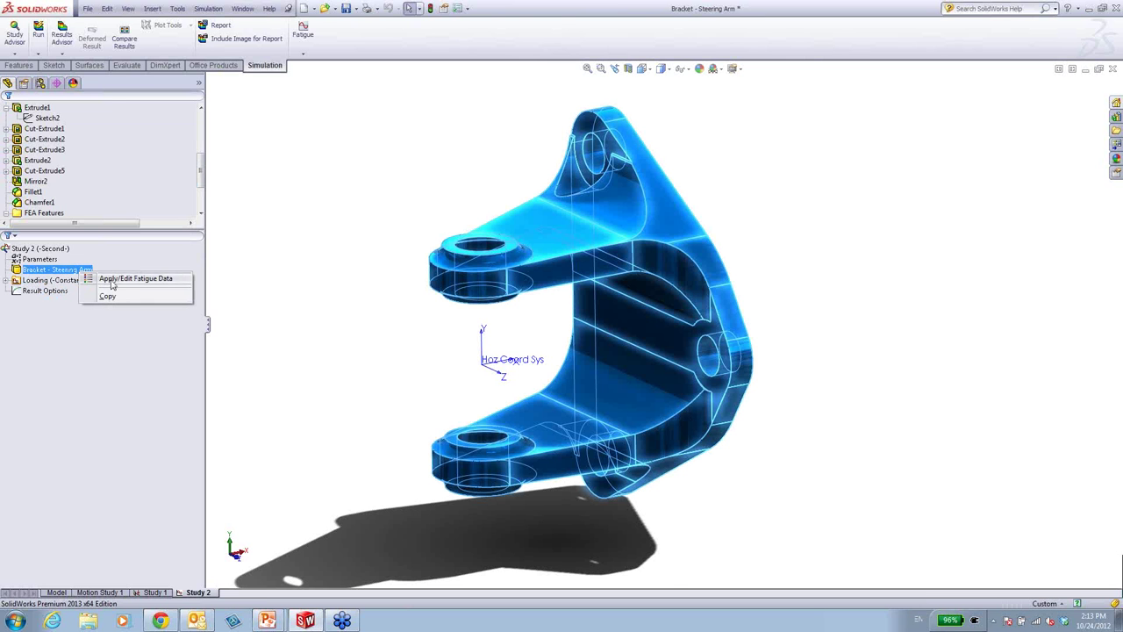
click(112, 280)
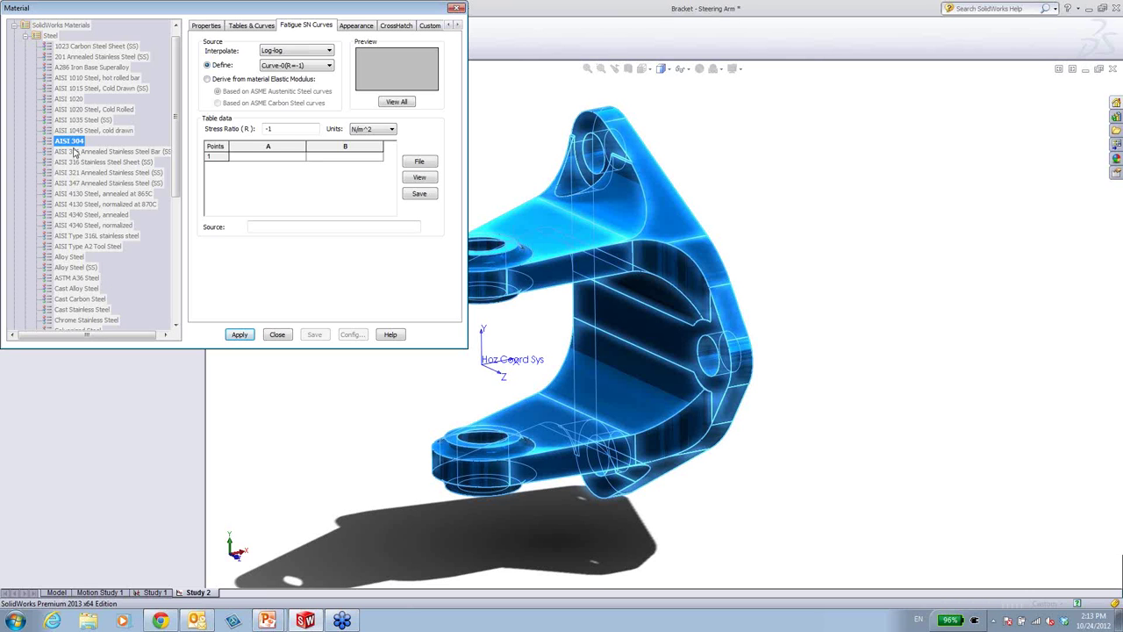
click(208, 79)
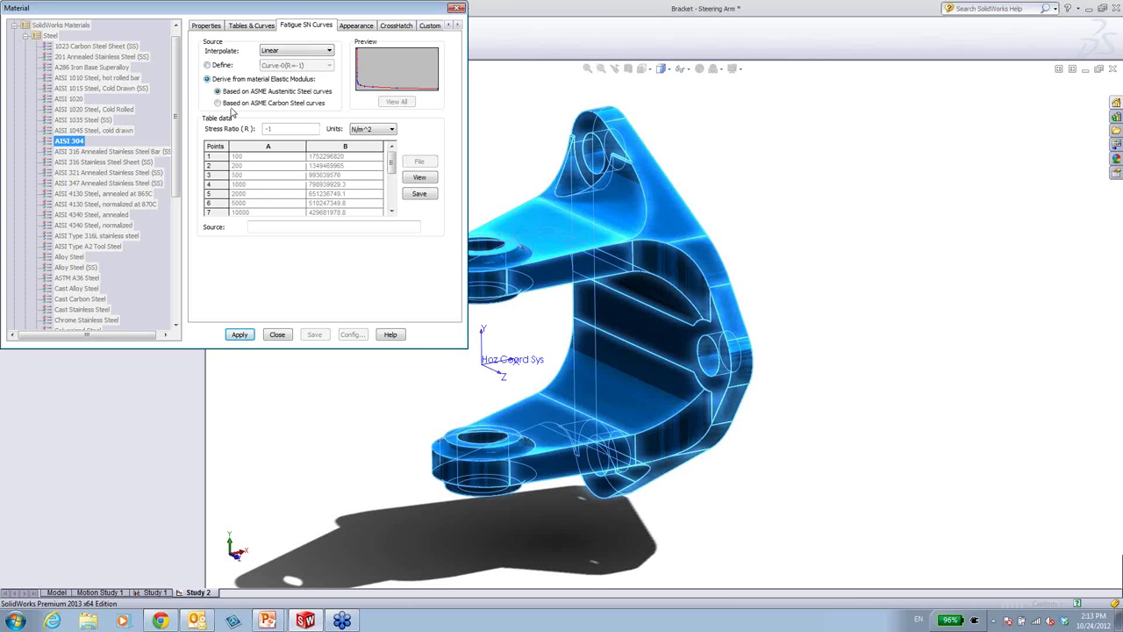
click(218, 103)
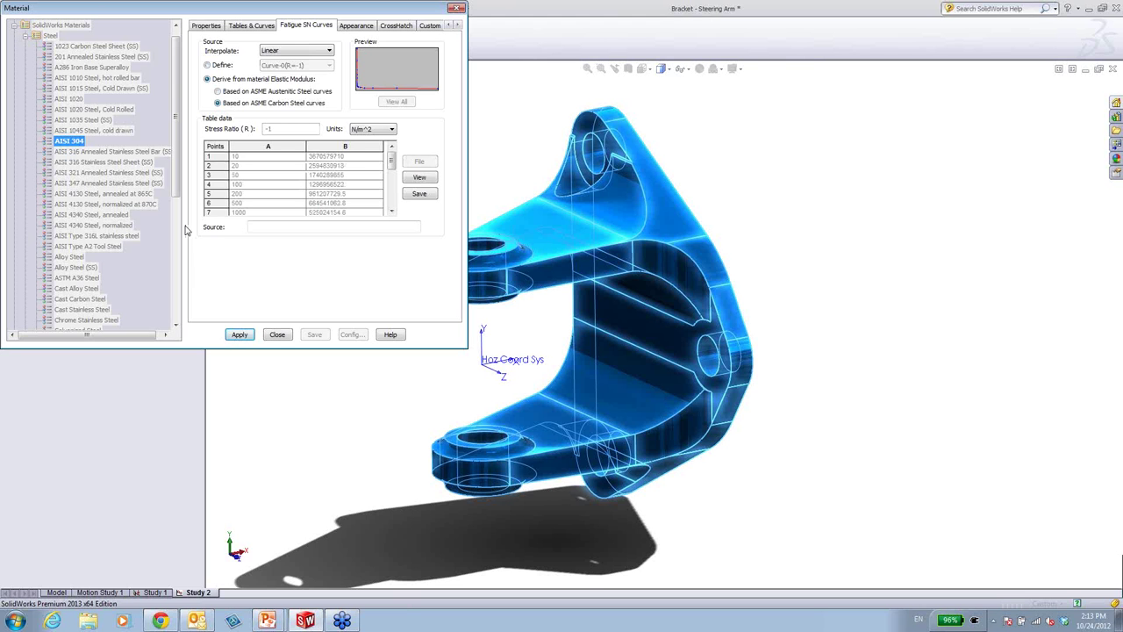
click(240, 334)
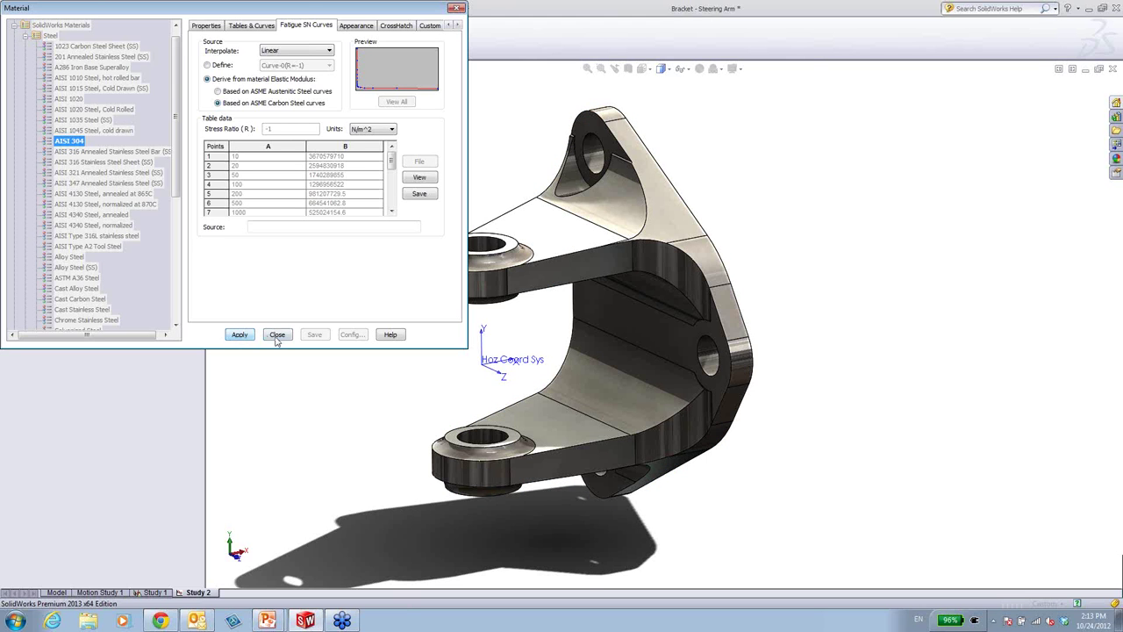
click(277, 337)
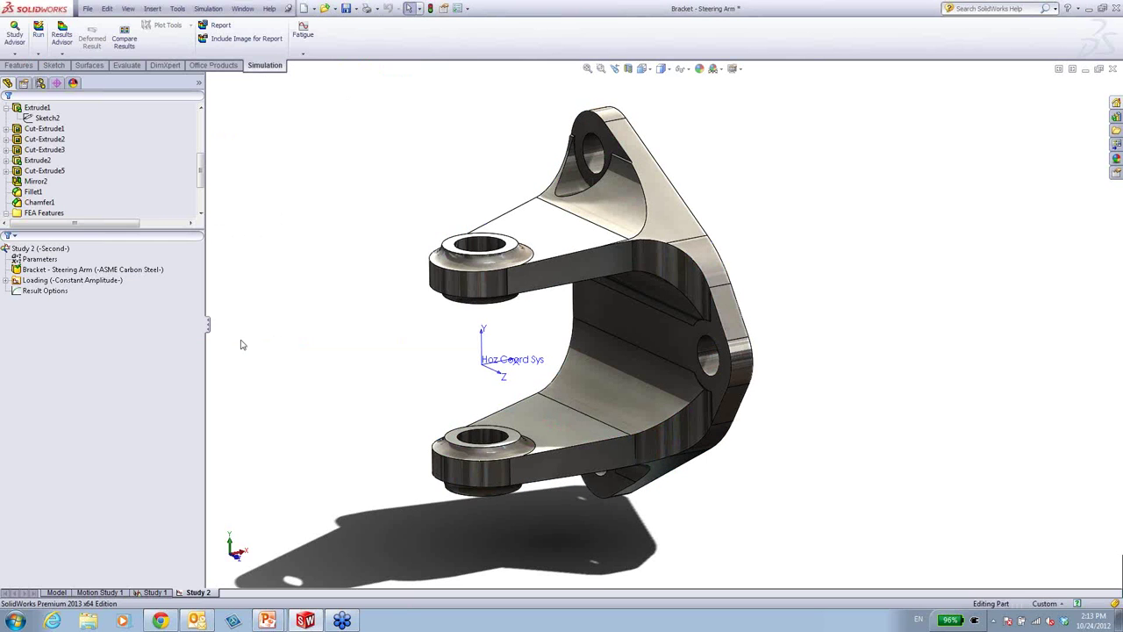
- Run fatigue Study 2 and display the Results2 total life plot (minimum 2.692e+005 cycles)
right_click(53, 249)
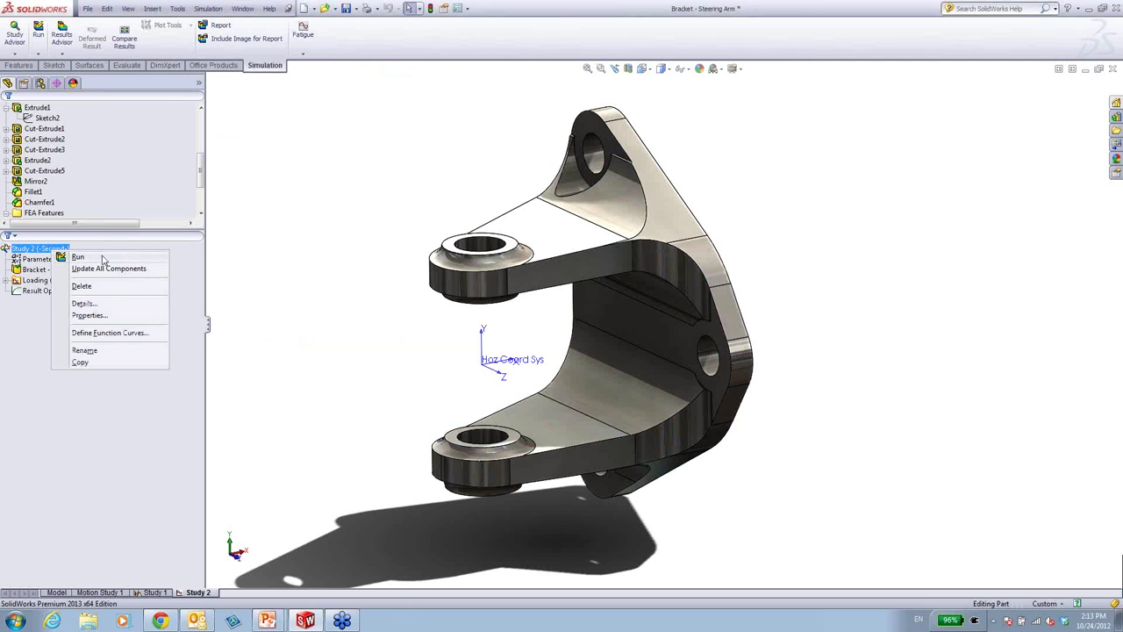
click(103, 259)
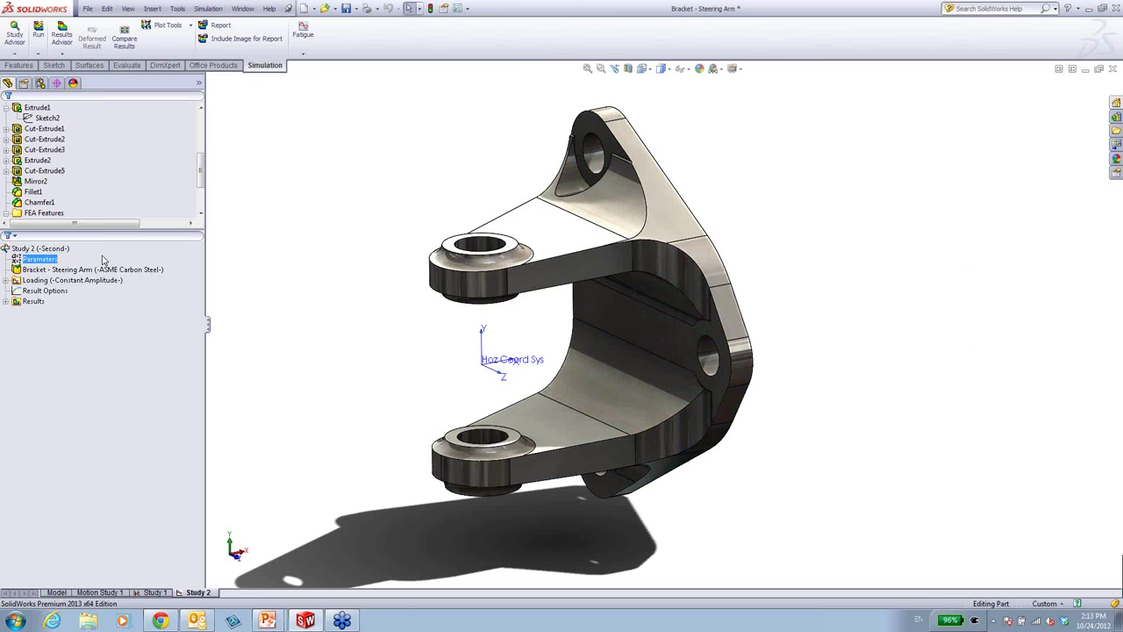
click(35, 301)
click(6, 301)
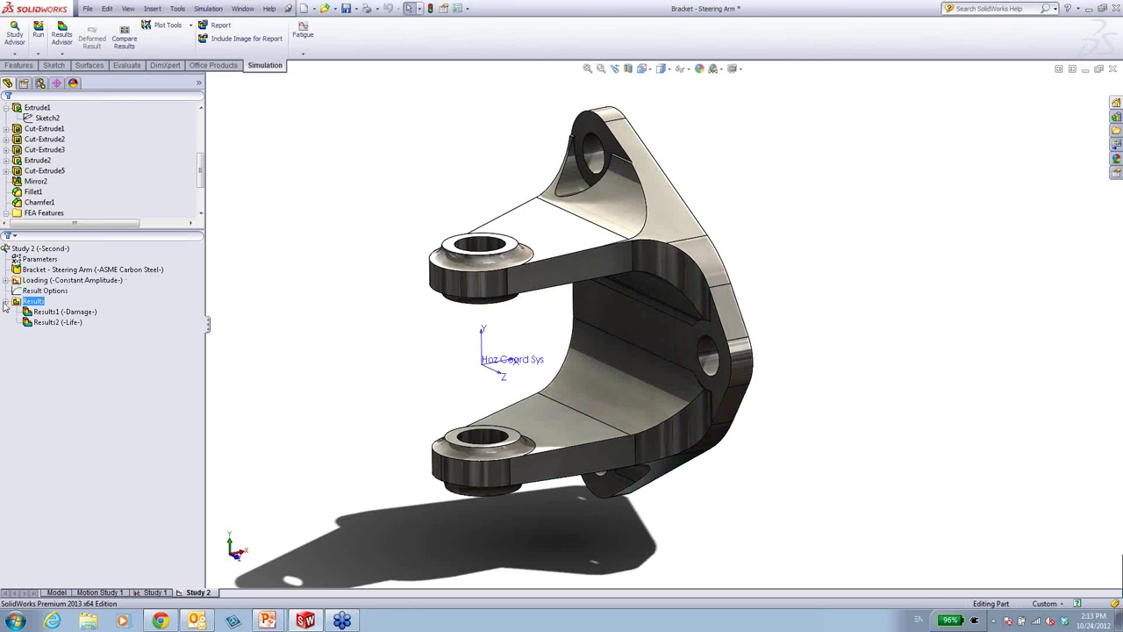
click(62, 323)
double_click(64, 325)
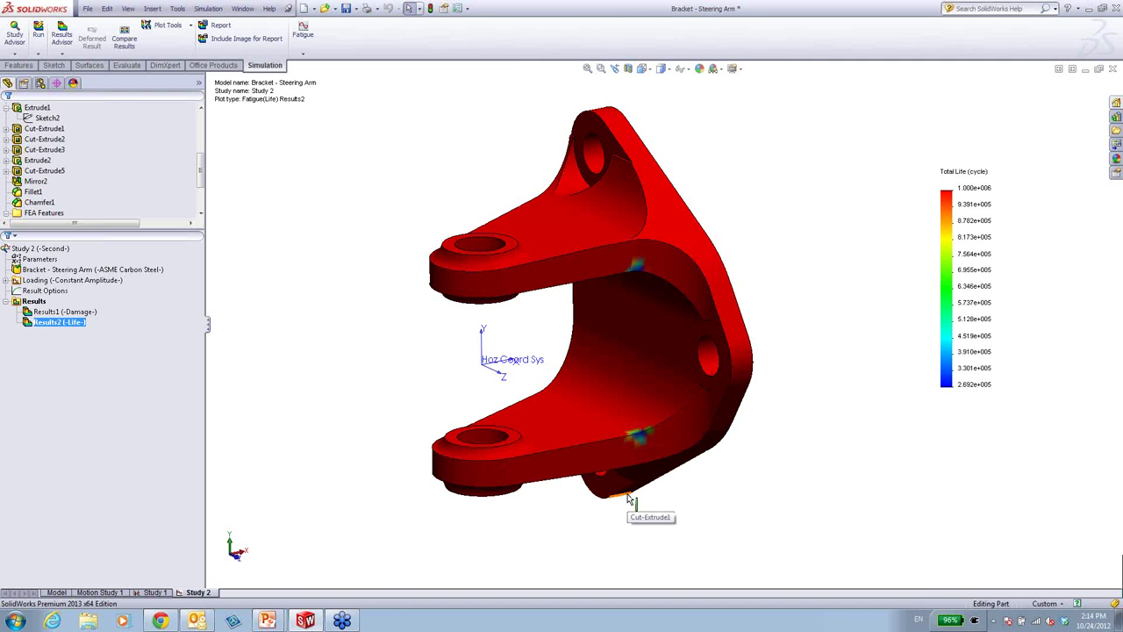
click(54, 594)
- Change the extrusion sketch's R12 radius to R14 and rebuild the part
click(43, 244)
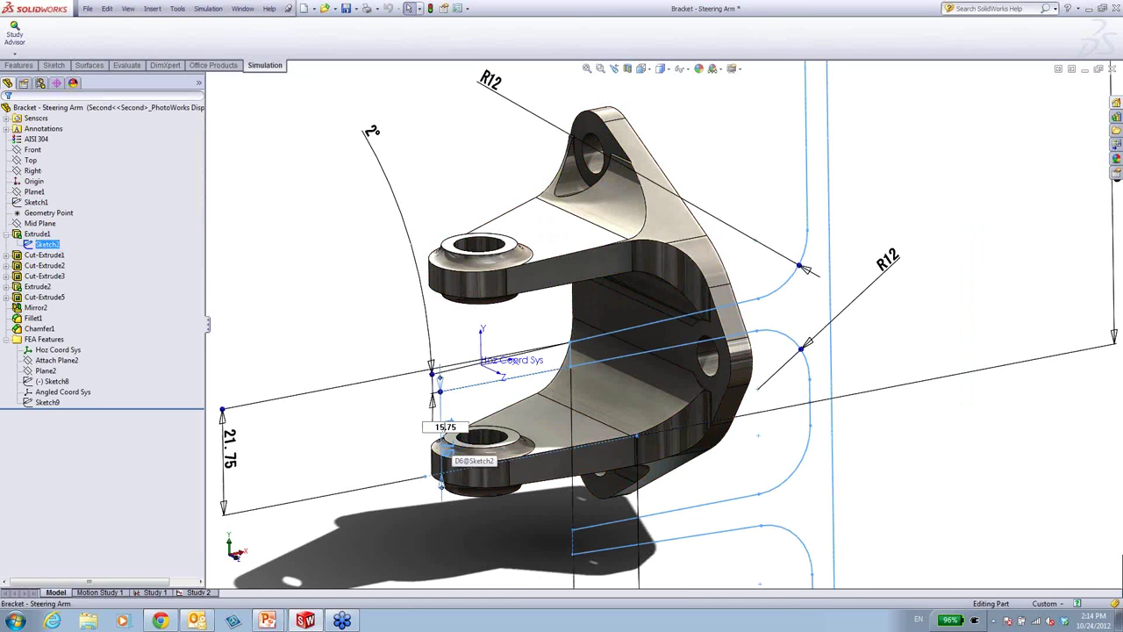
click(897, 268)
text(1)
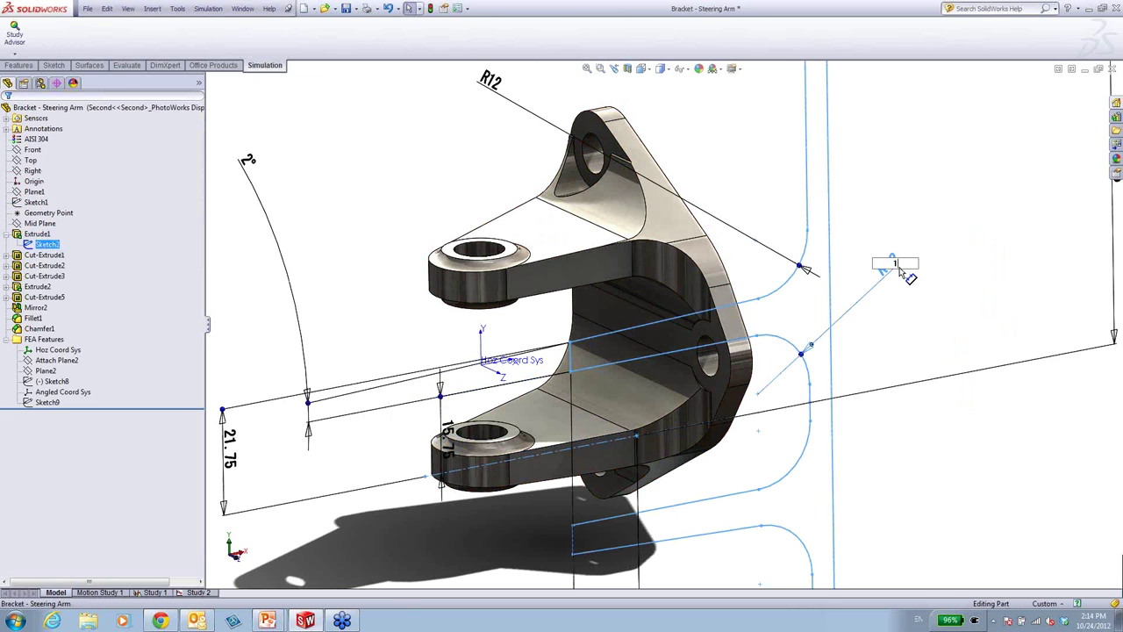
text(4)
key(Return)
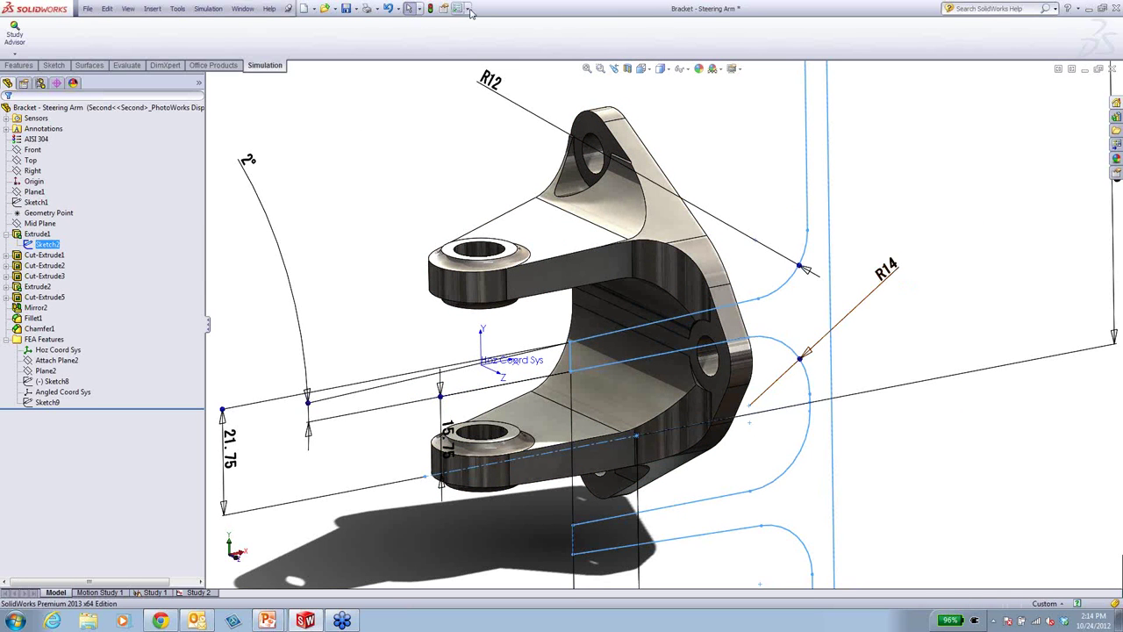
click(430, 8)
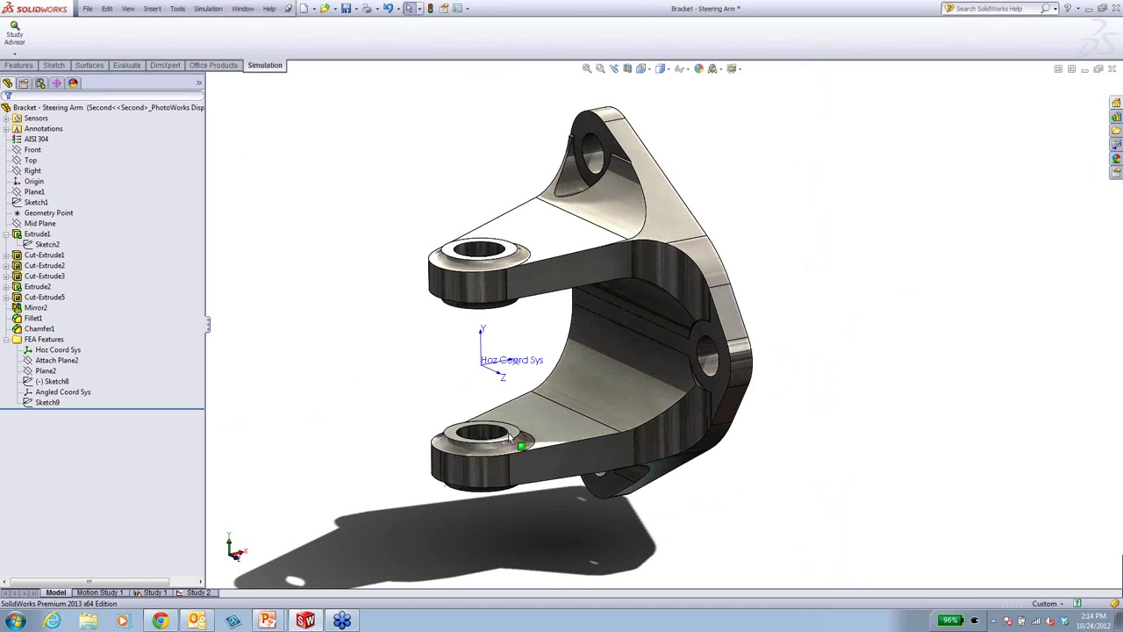
- Fillet the inner edges of both arms with a 2 mm radius
click(576, 448)
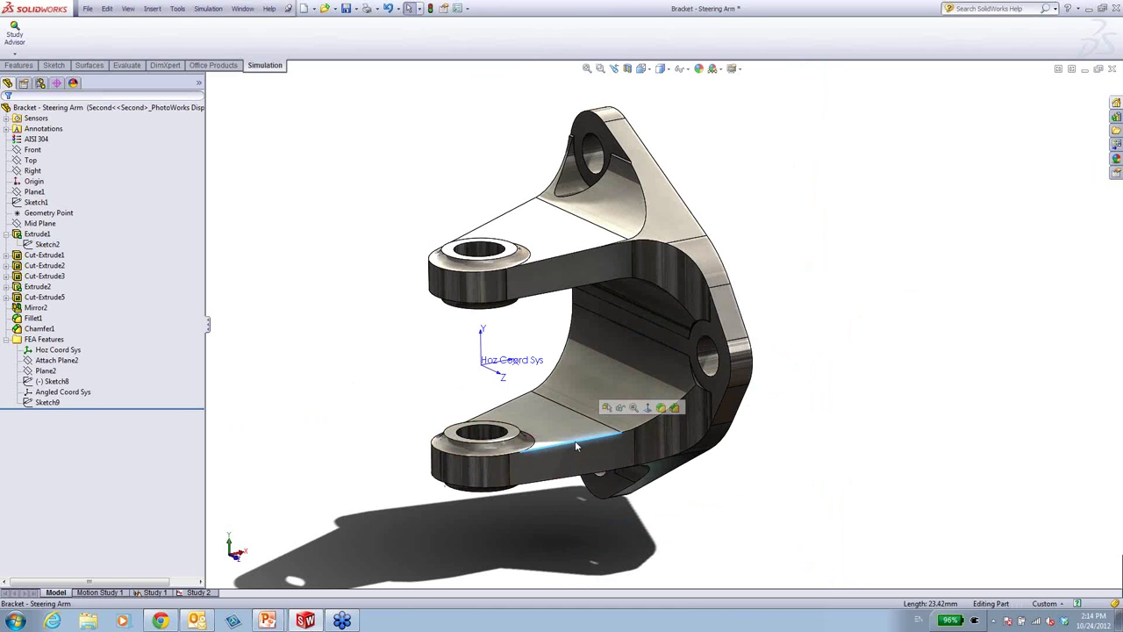
click(11, 67)
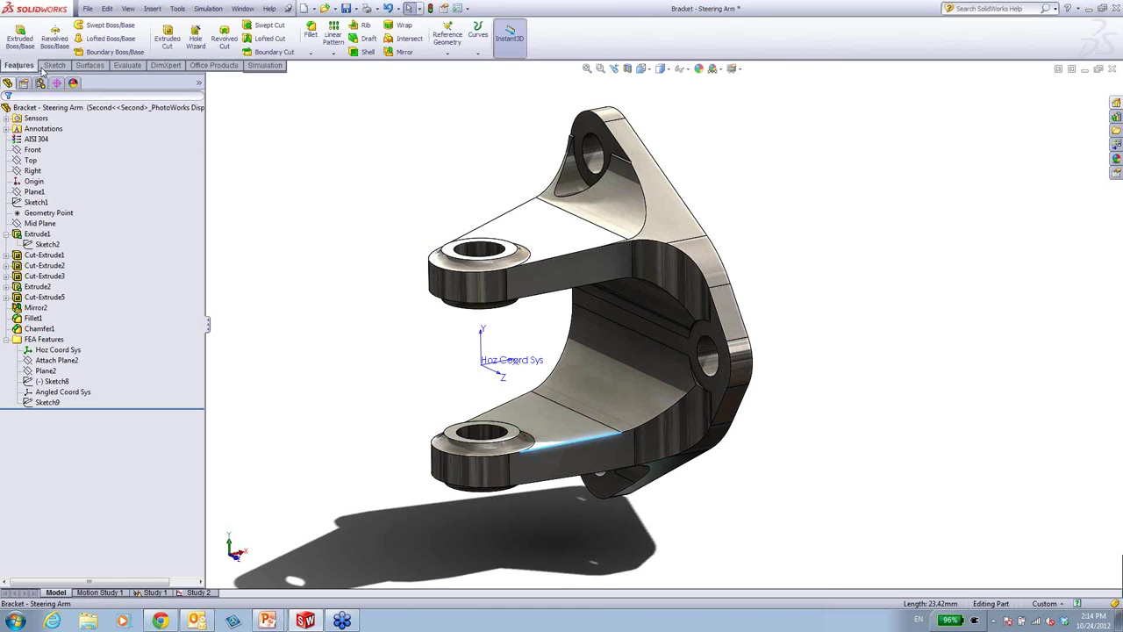
click(311, 32)
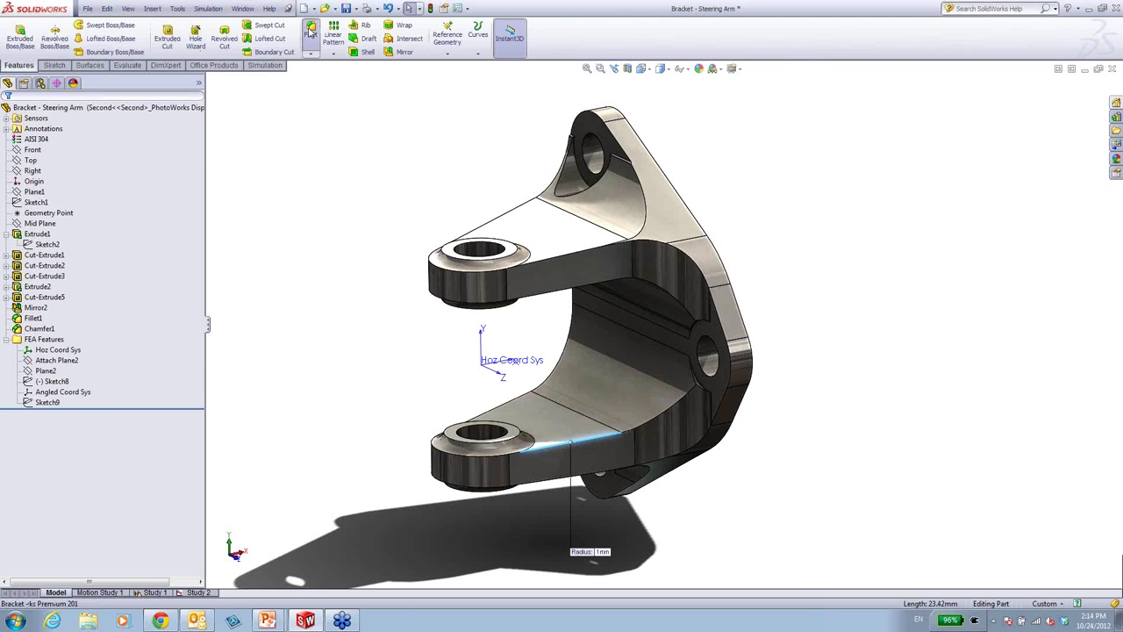
click(532, 296)
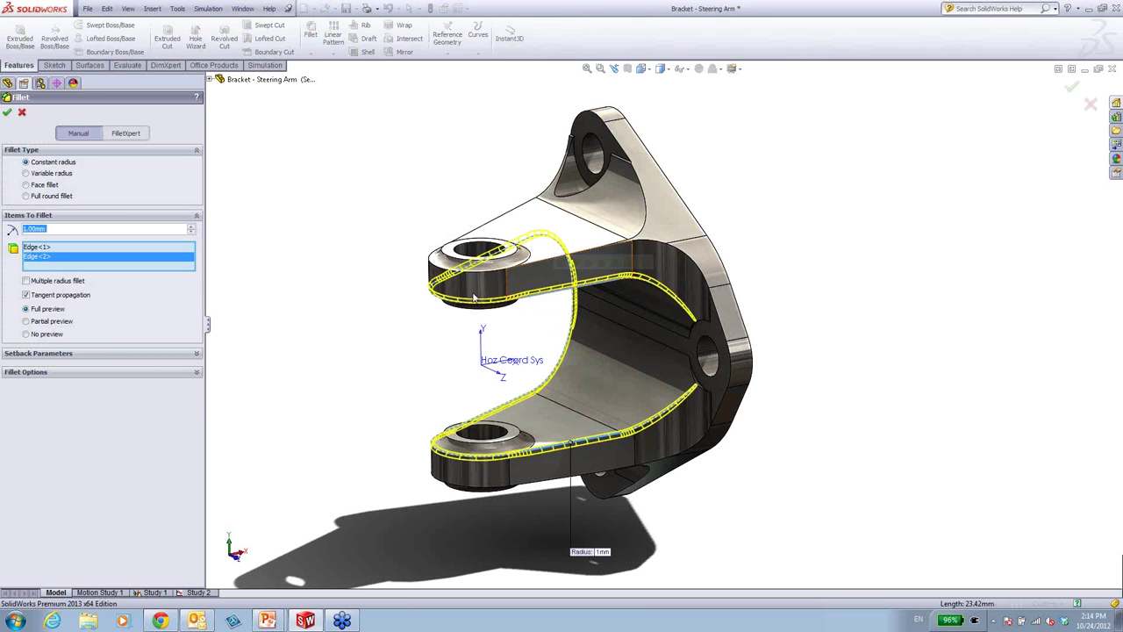
click(191, 226)
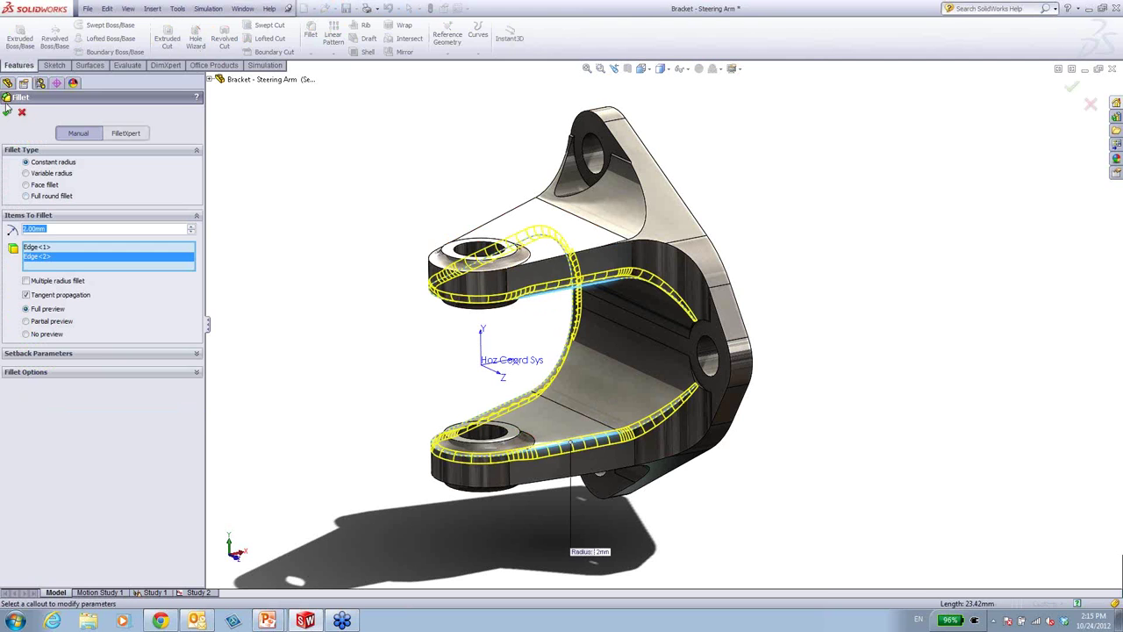
click(7, 112)
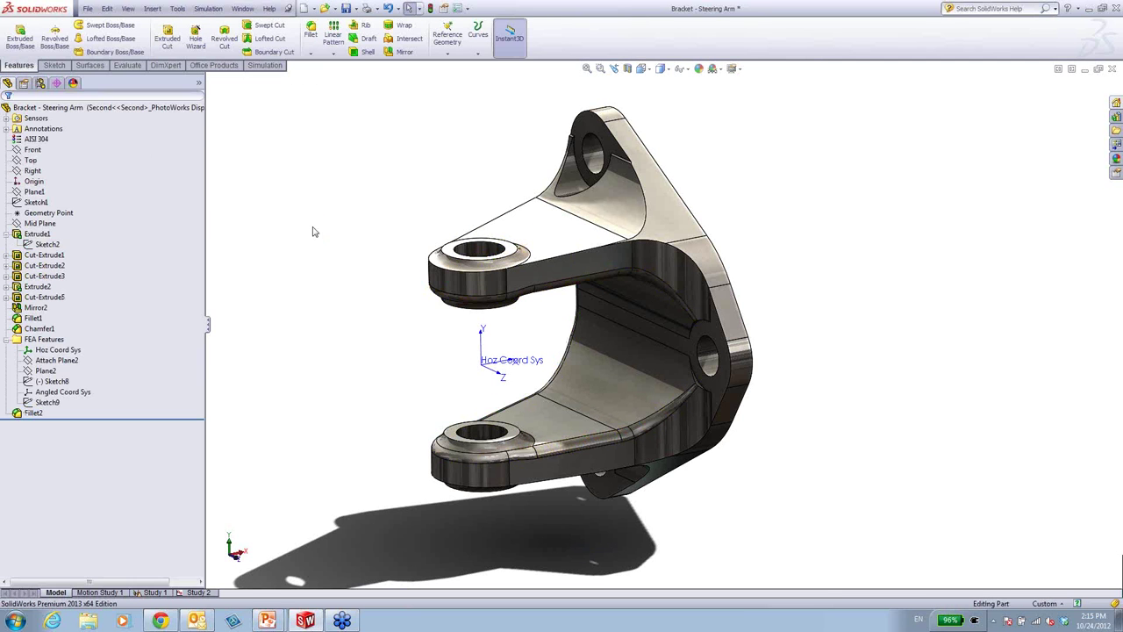
- Re-run Study 1 on the modified bracket and show Factor of Safety1 (minimum 2.7)
click(138, 592)
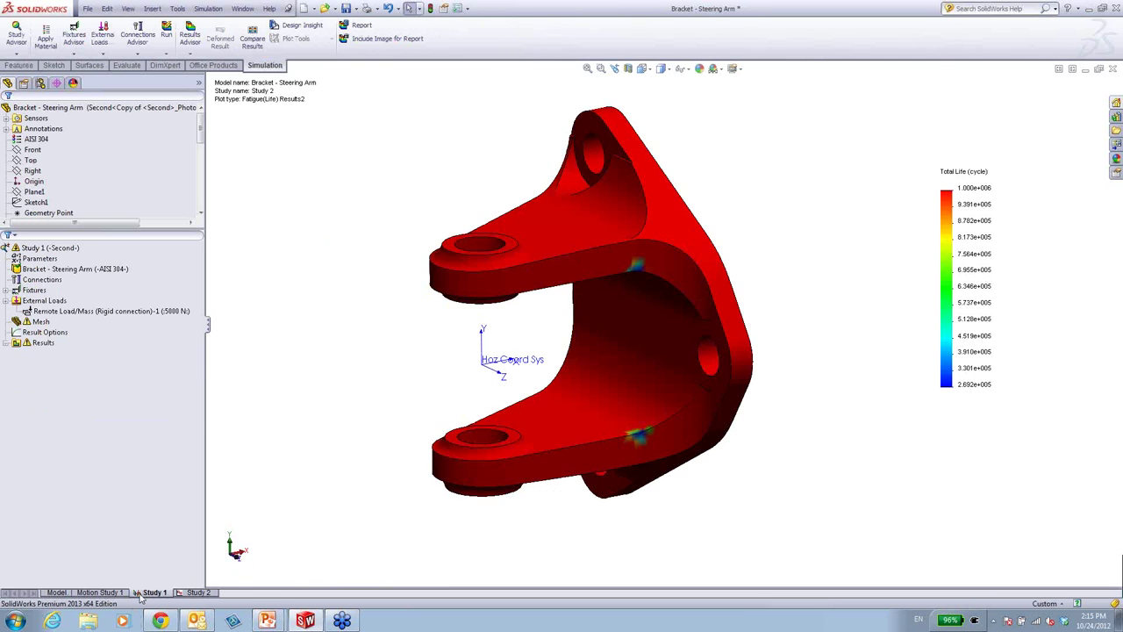
click(51, 262)
right_click(47, 248)
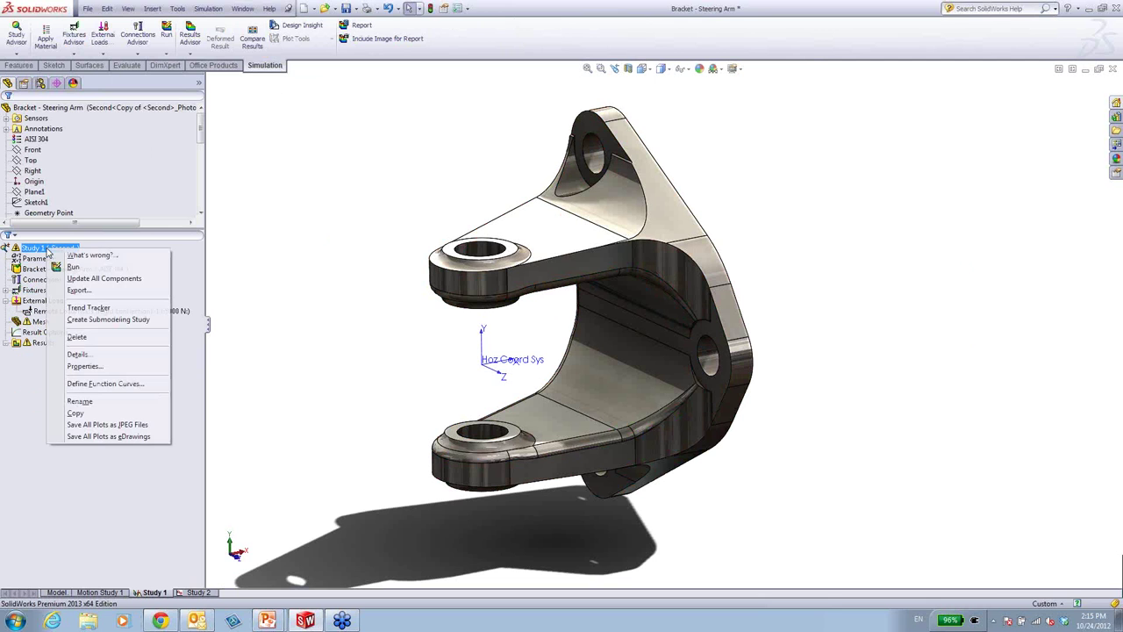
click(94, 269)
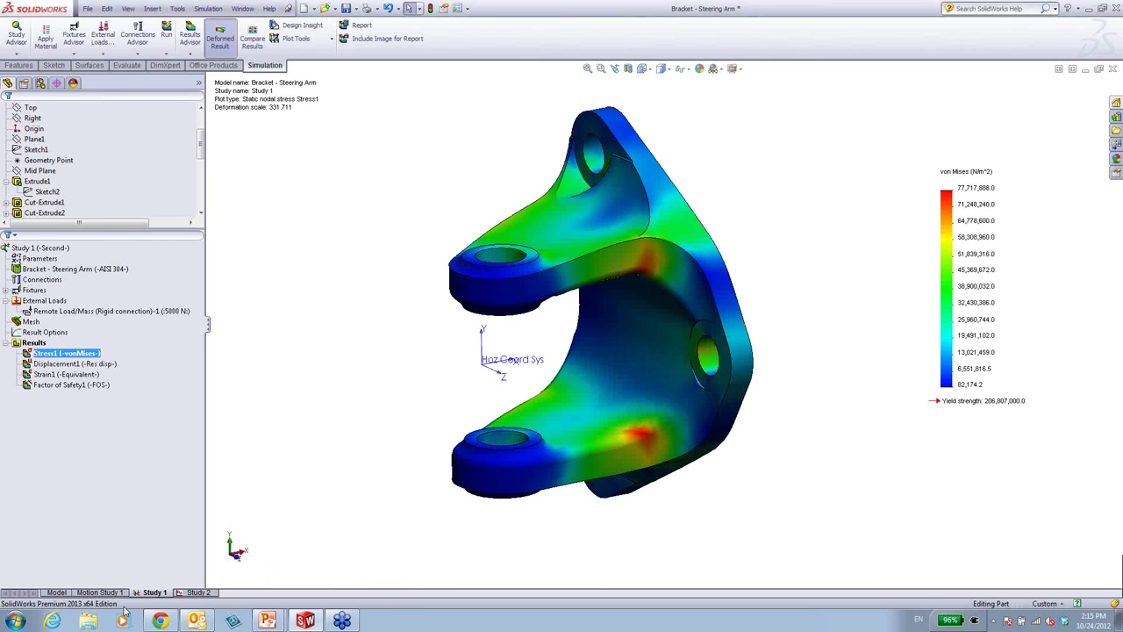
click(84, 385)
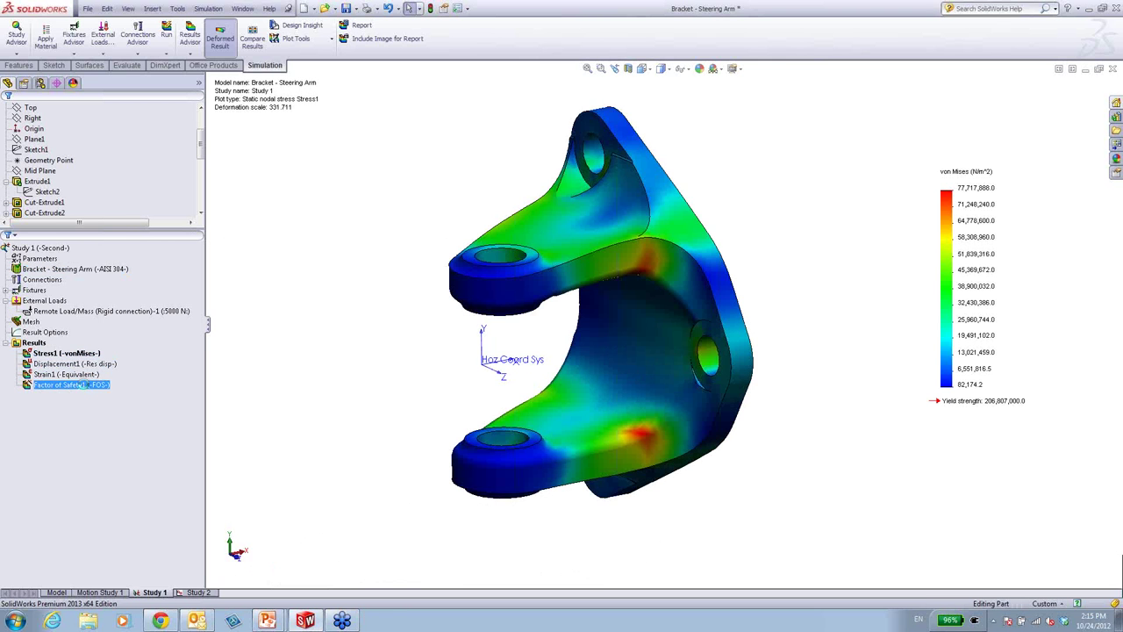
double_click(84, 386)
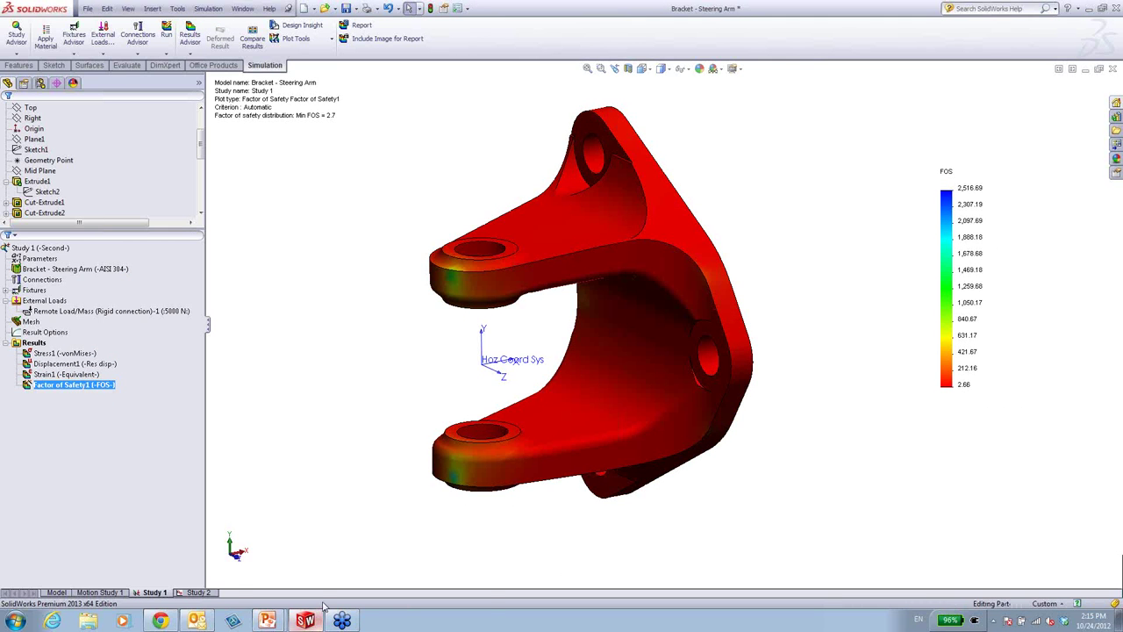
click(198, 593)
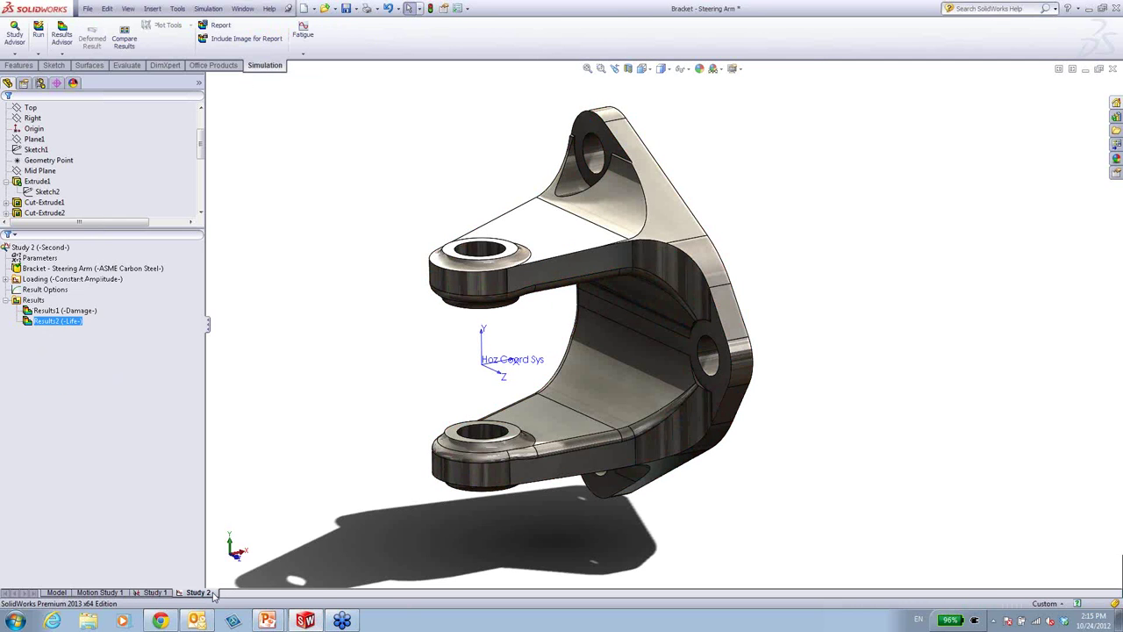
- Re-run Study 2 and display the Results2 life plot at 1.000e+006 cycles throughout
right_click(54, 249)
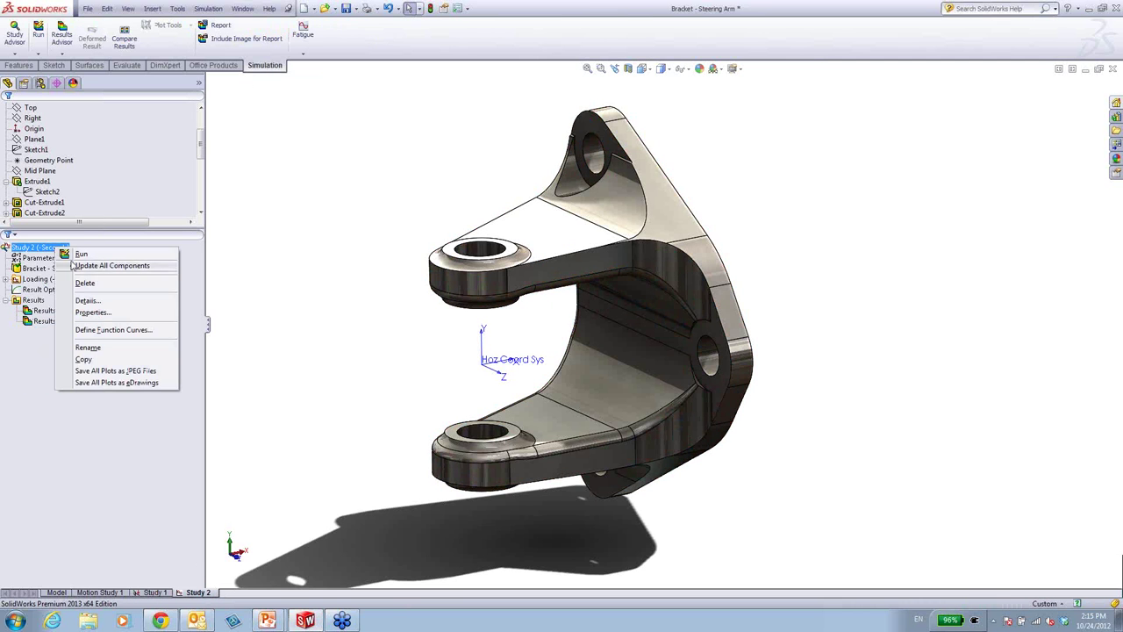
click(93, 256)
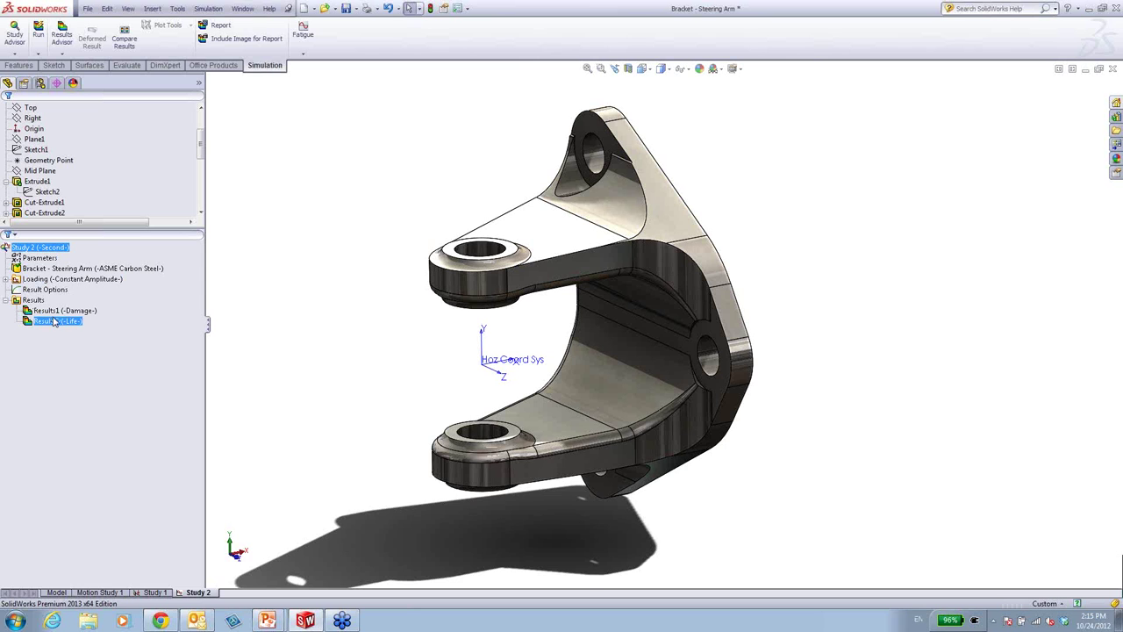
click(55, 322)
double_click(54, 322)
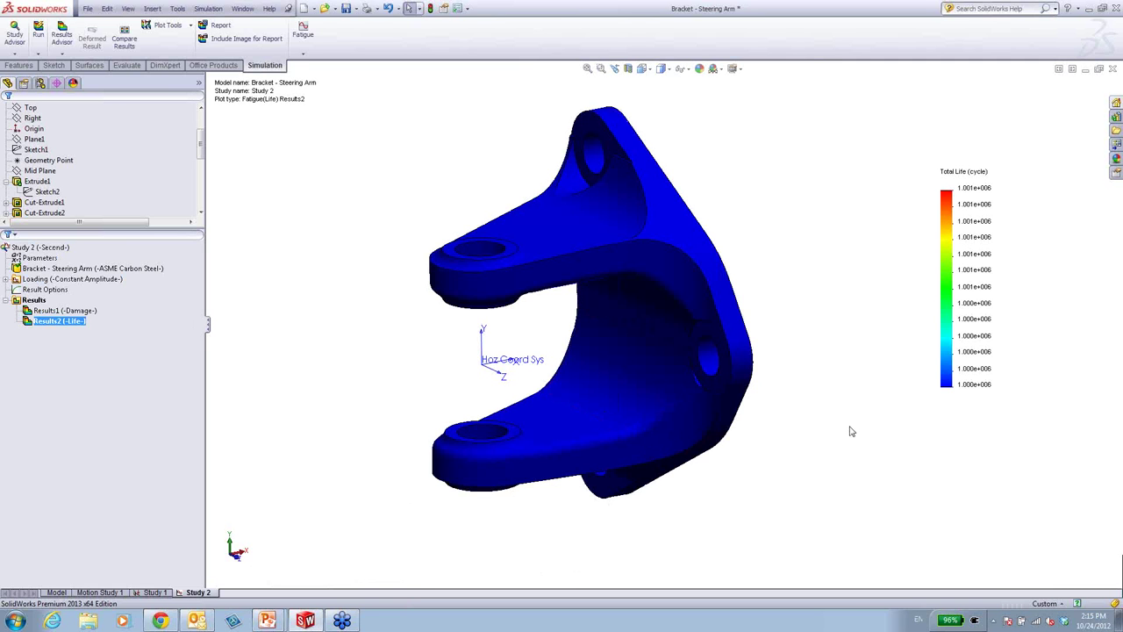
- Return to the slide show, jump to slide 15 'Some Helpful Tips', and show its first bullet on constant and variable amplitude loading
key(super)
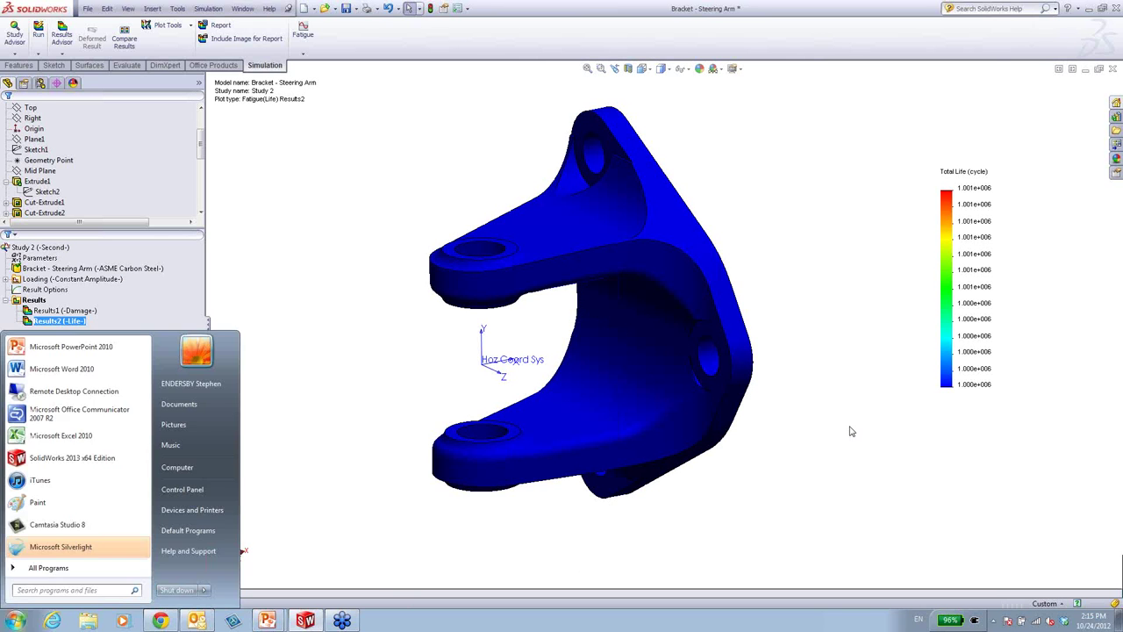
key(alt+Tab)
key(alt+Tab)
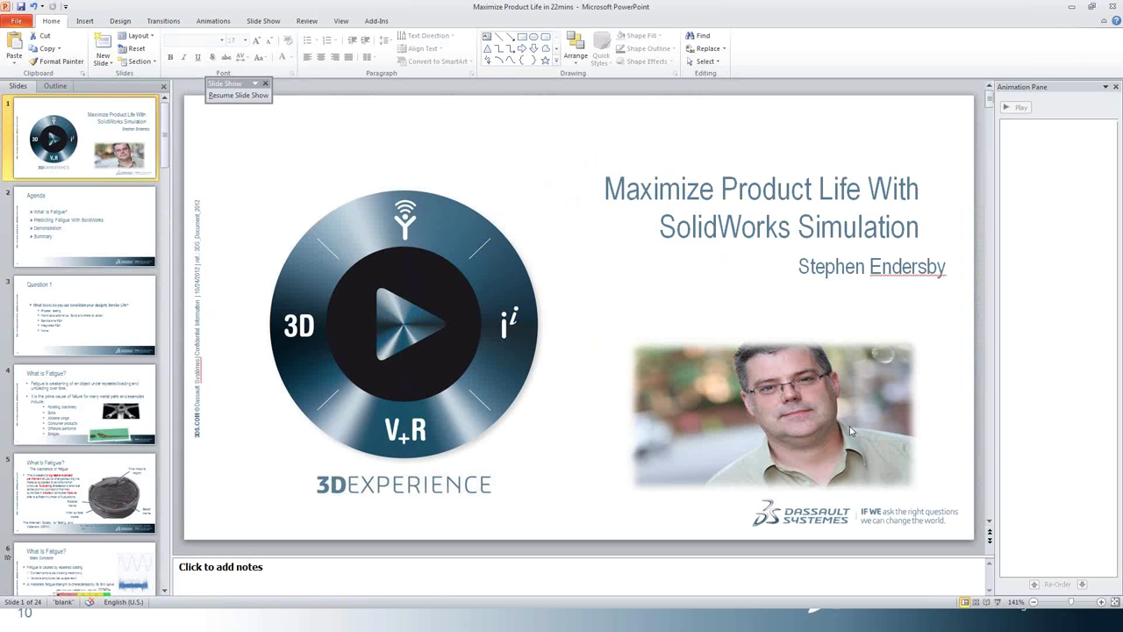
key(alt+Tab)
key(alt+Tab)
key(alt+Tab)
key(alt+Tab)
key(alt+Tab)
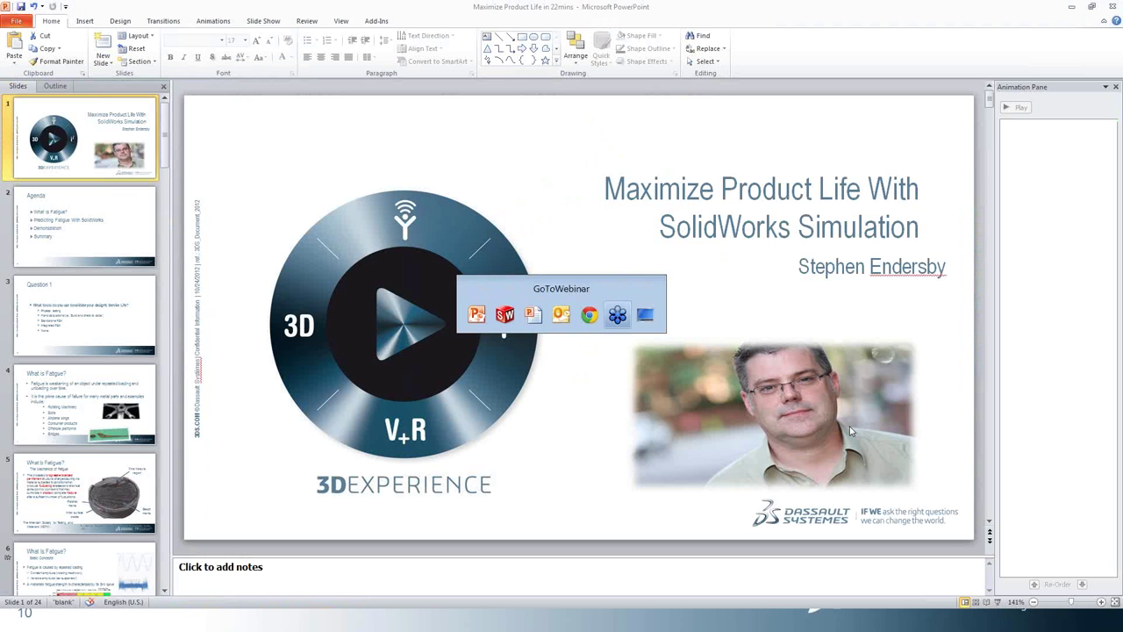
key(alt+Tab)
key(alt+Tab)
key(alt+Tab)
key(alt+Tab)
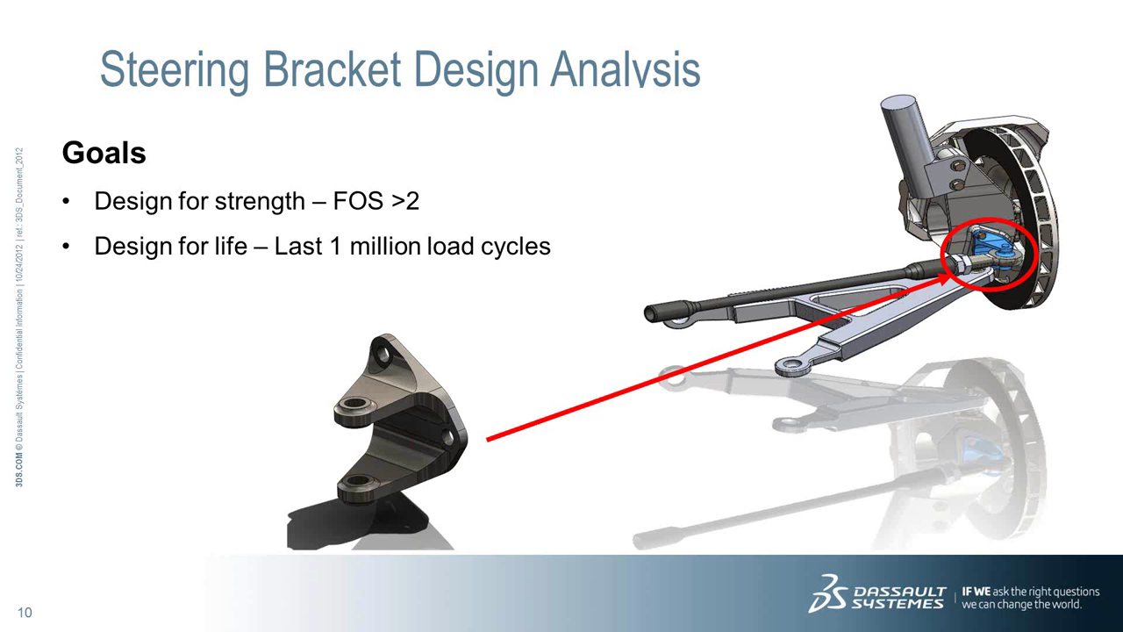
key(1)
key(5)
key(Return)
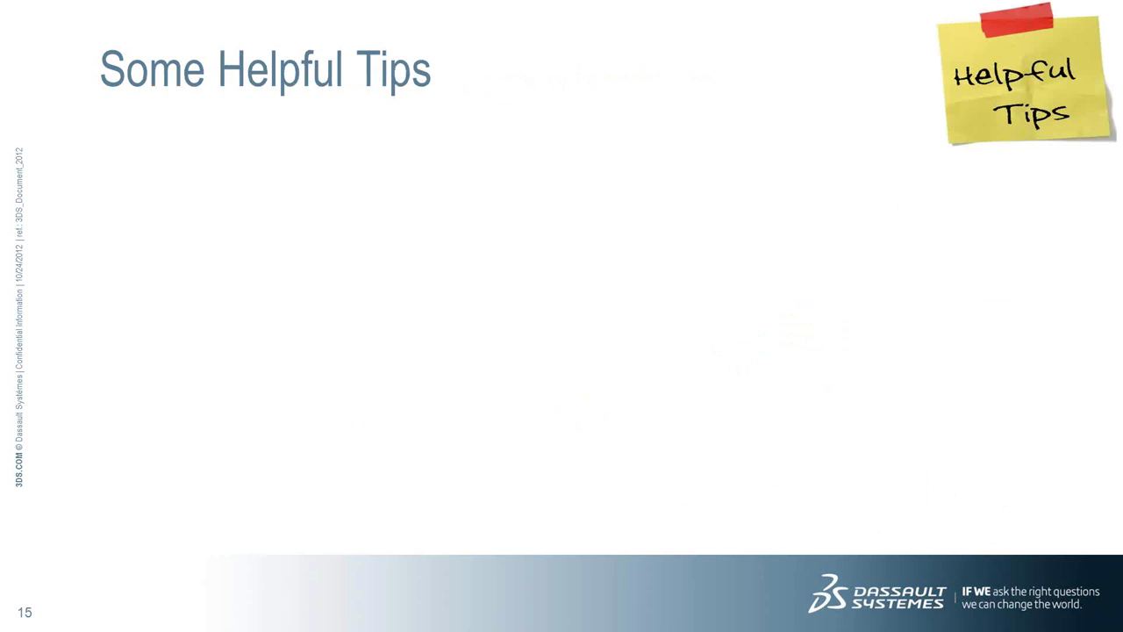
key(Right)
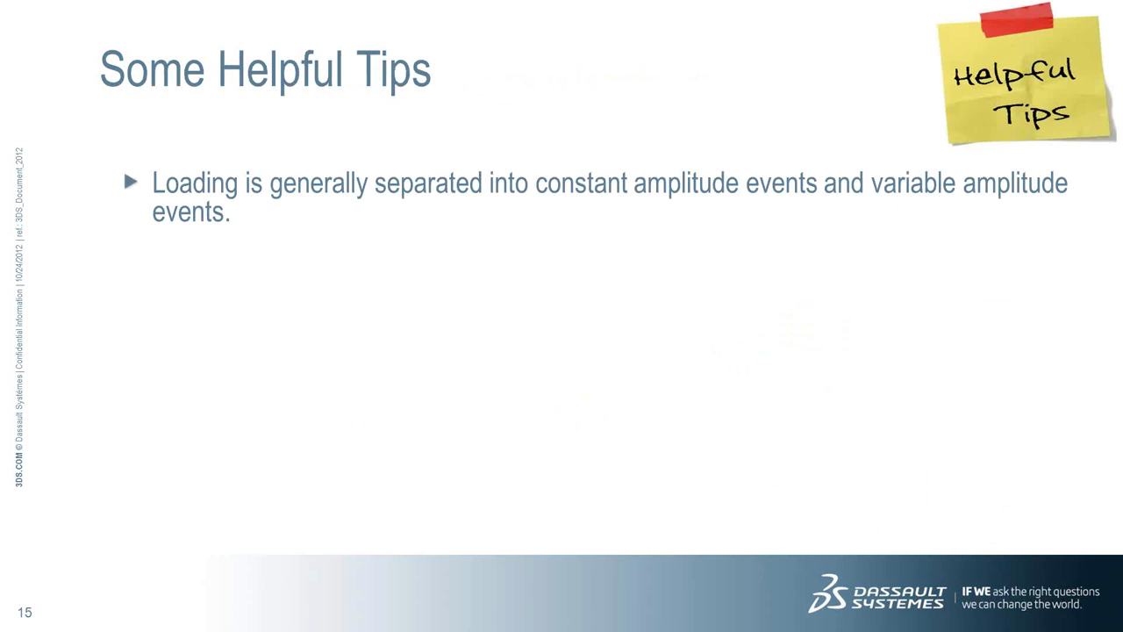